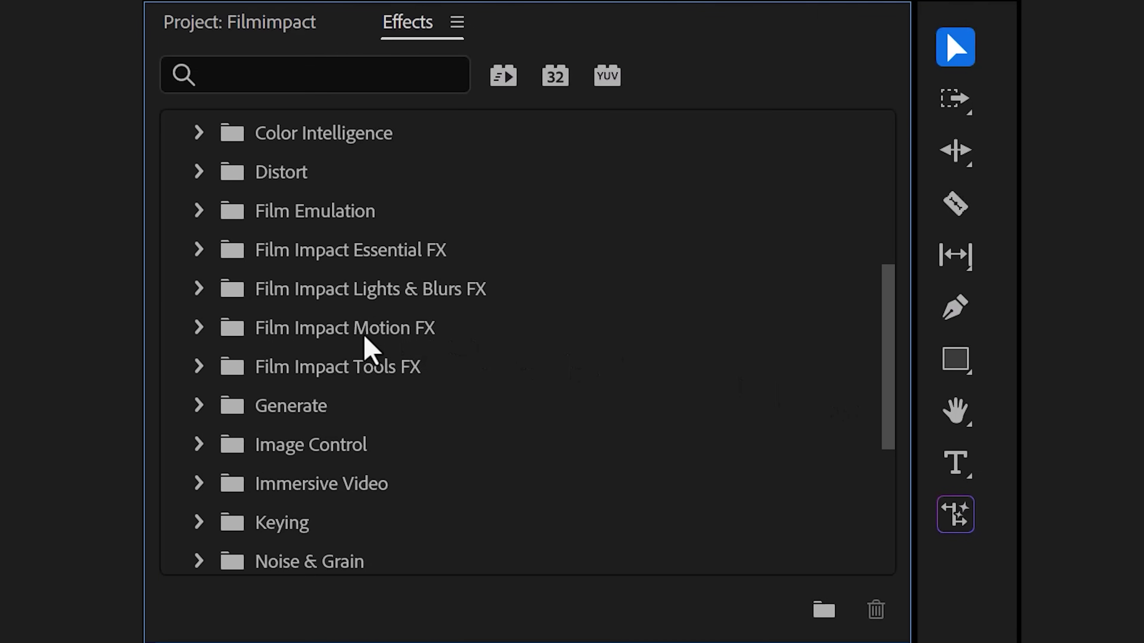
# - Expand the Film Impact Lights & Blurs FX folder and select FI: Bokeh Blur FX
pyautogui.click(199, 289)
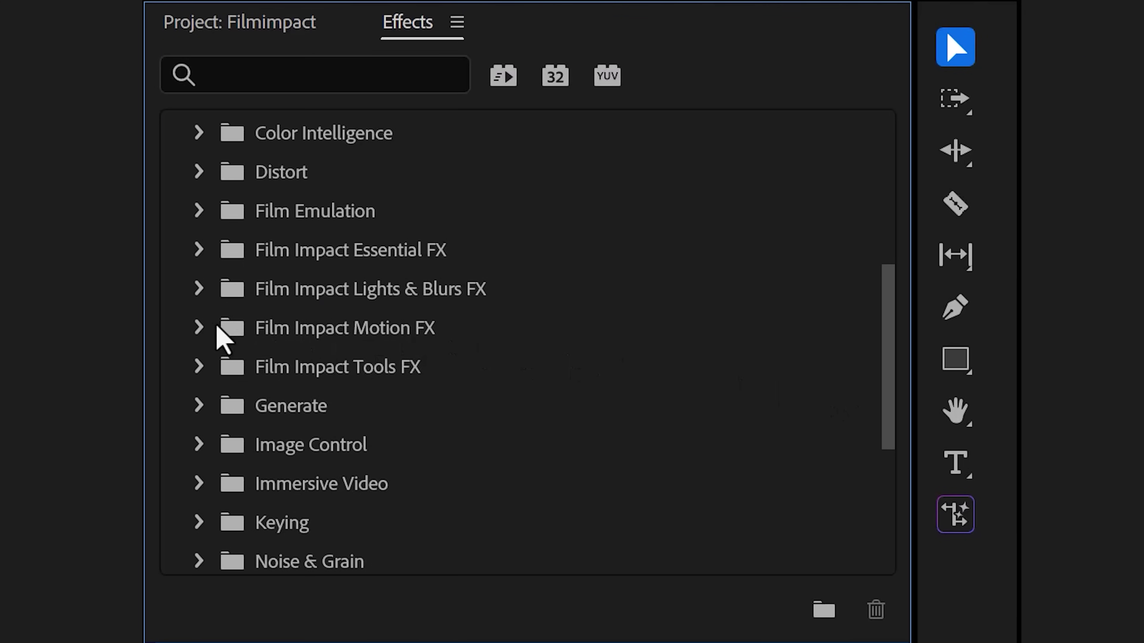
pyautogui.click(199, 290)
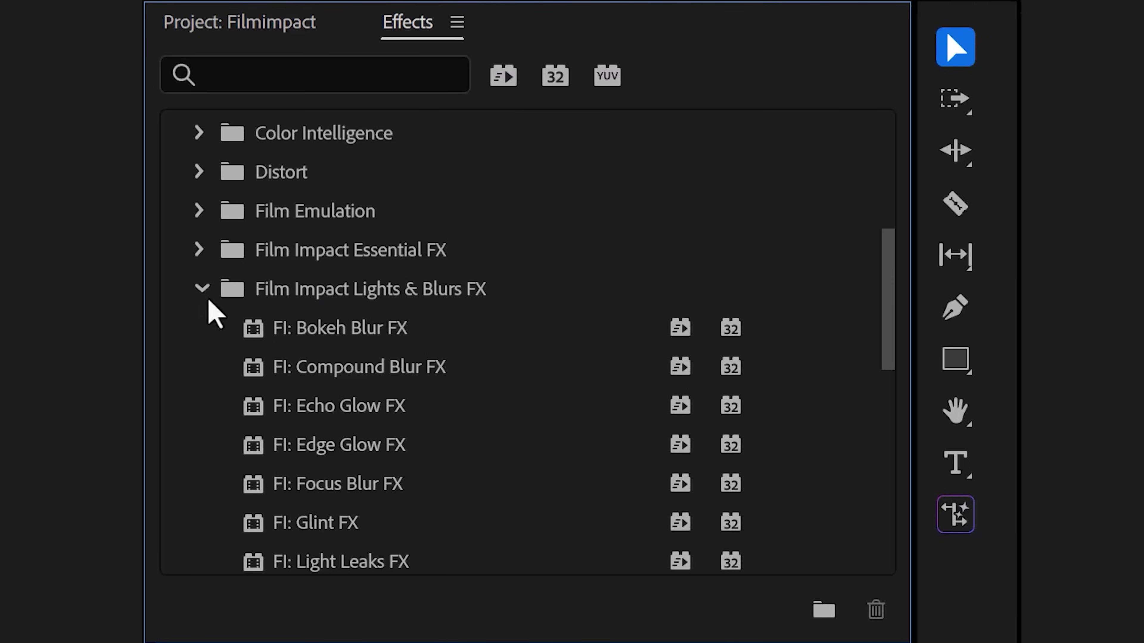
pyautogui.click(387, 340)
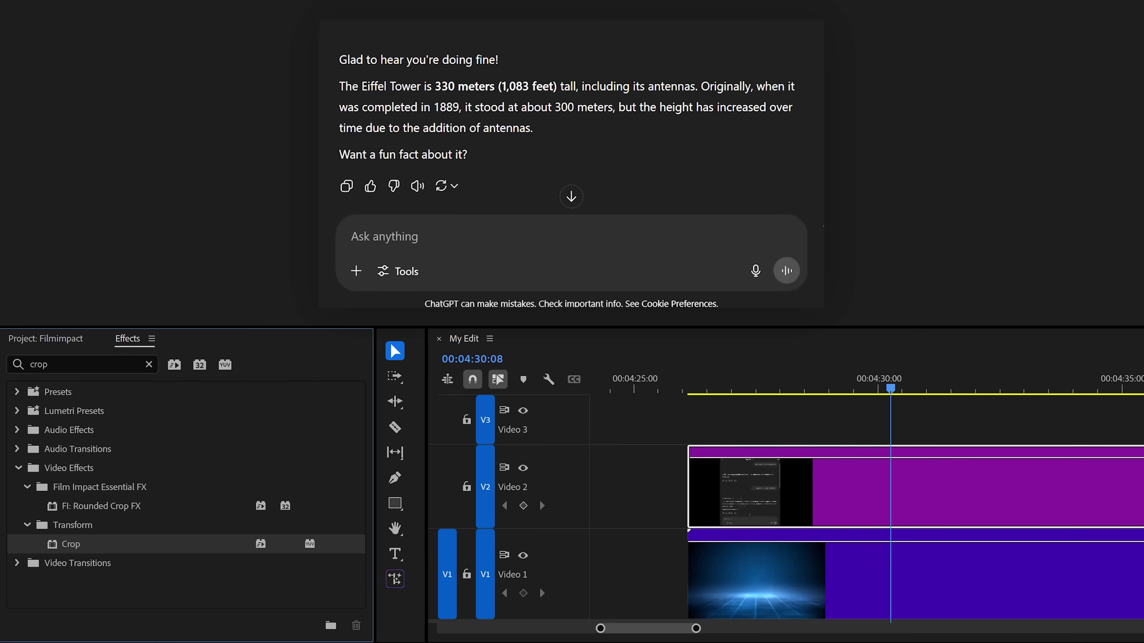
# - Try the standard Crop effect on the Video 2 clip, then apply FI: Rounded Crop FX instead
pyautogui.moveTo(89, 549); pyautogui.dragTo(514, 493)
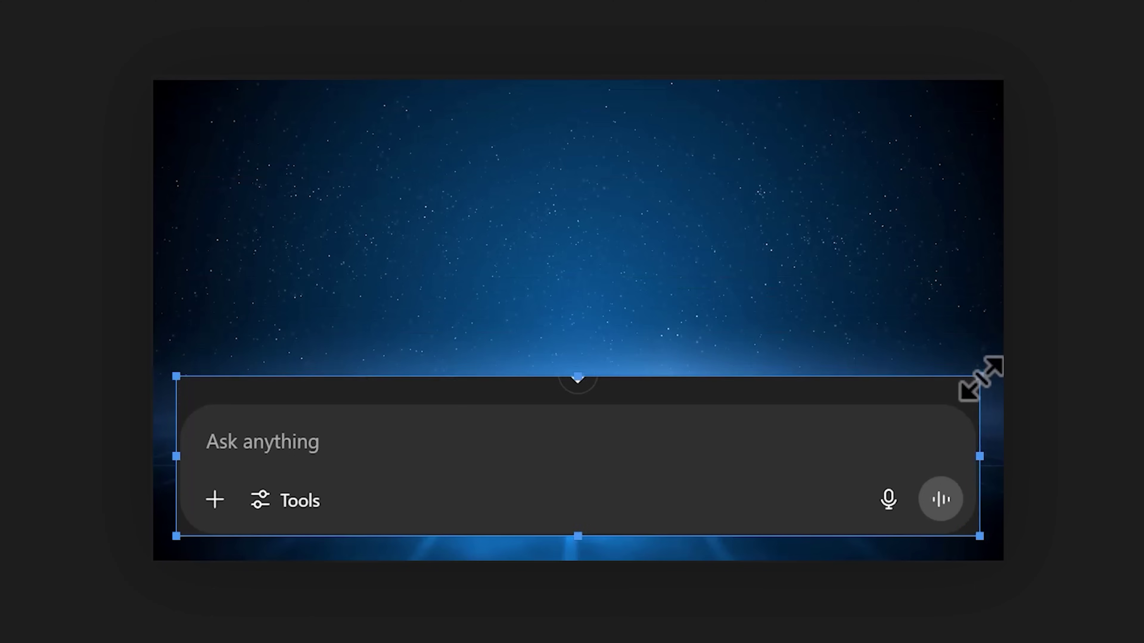
pyautogui.moveTo(981, 379); pyautogui.dragTo(976, 404)
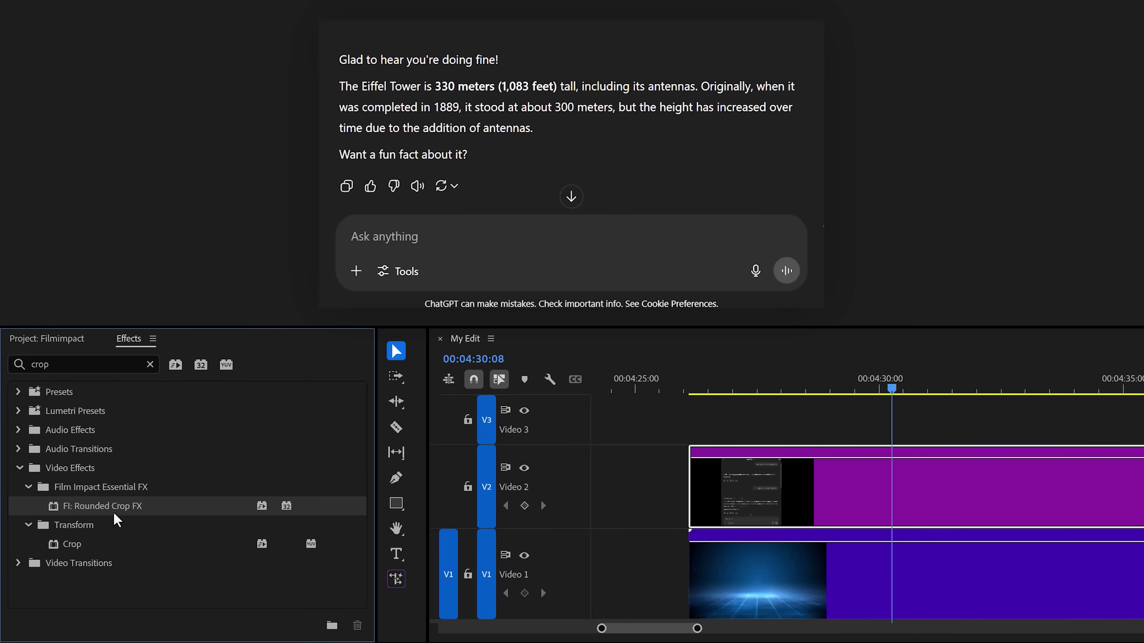
pyautogui.moveTo(115, 511); pyautogui.dragTo(816, 491)
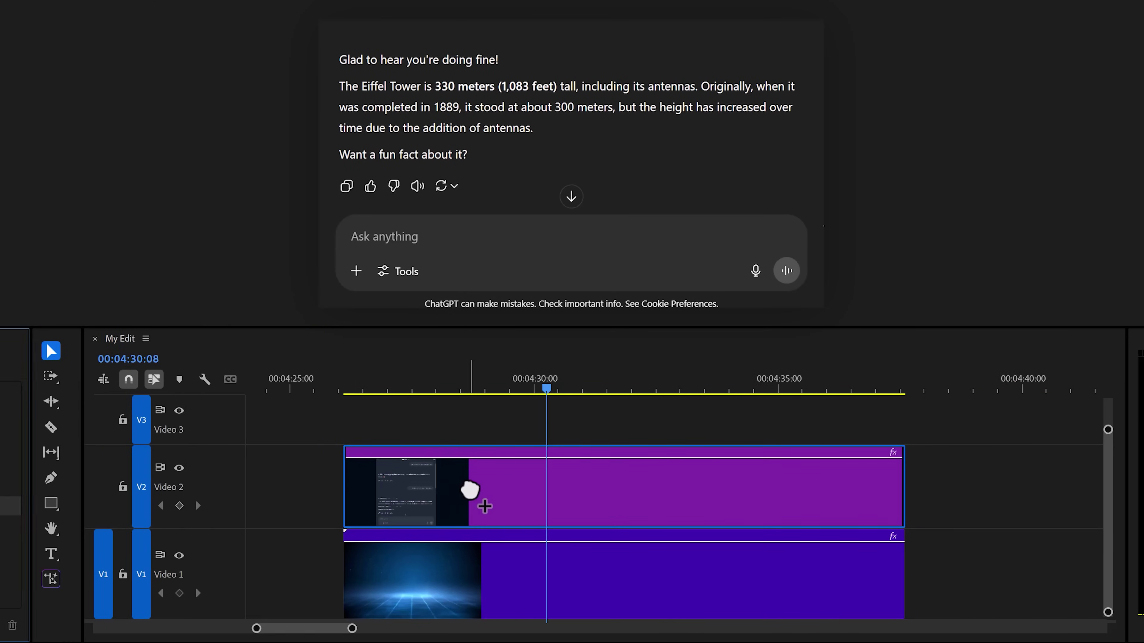
pyautogui.moveTo(471, 491); pyautogui.dragTo(469, 489)
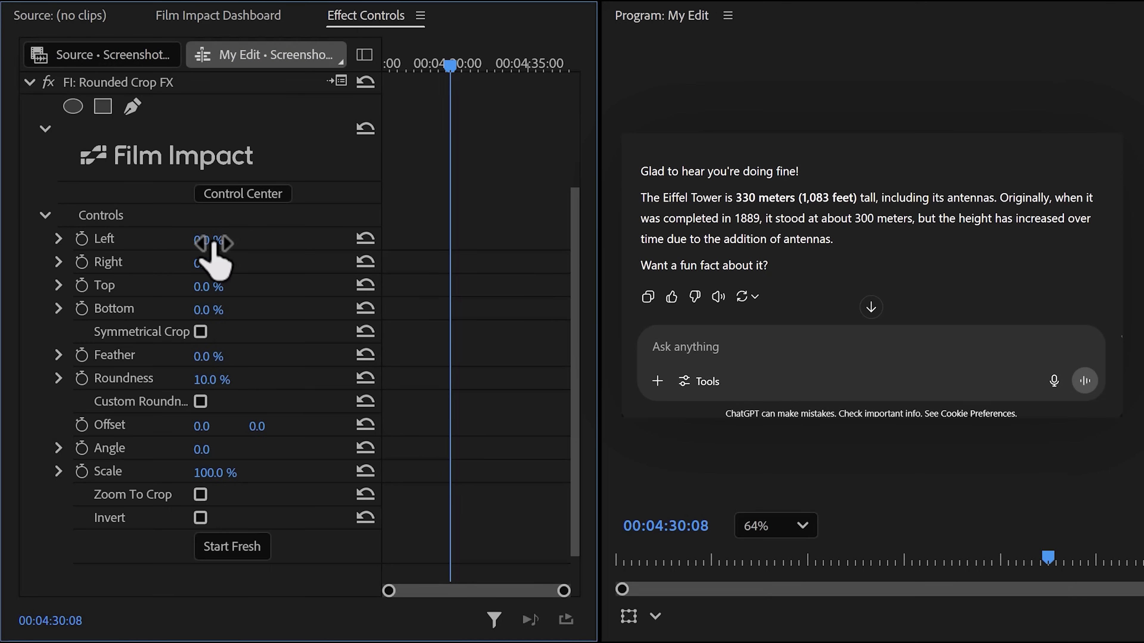
# - Crop the screenshot in from the left and round the cropped corners in Rounded Crop FX
pyautogui.moveTo(211, 246); pyautogui.dragTo(227, 311)
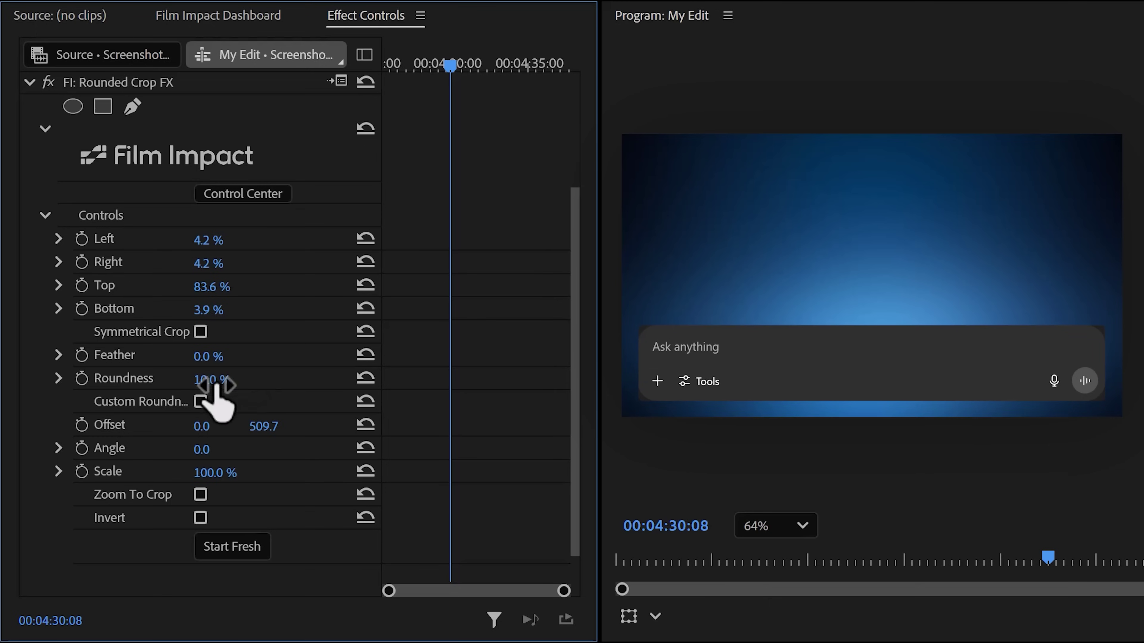
pyautogui.moveTo(212, 383); pyautogui.dragTo(218, 383)
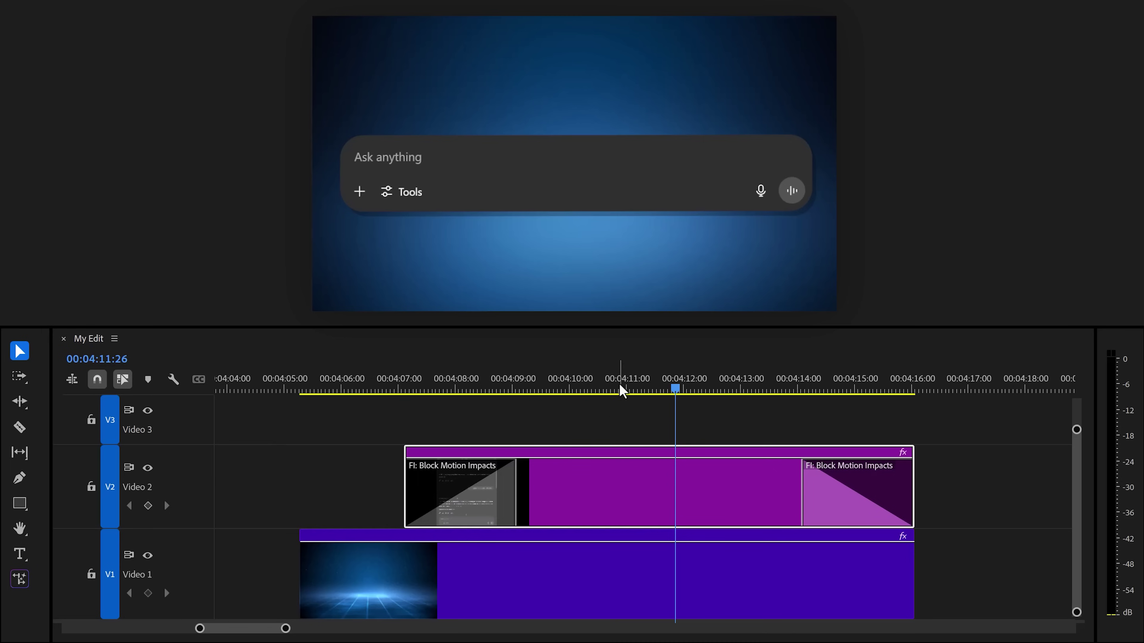
# - Trim the opening transition's right edge inward and the closing transition's left edge inward, previewing the clip start
pyautogui.moveTo(619, 383); pyautogui.dragTo(520, 368)
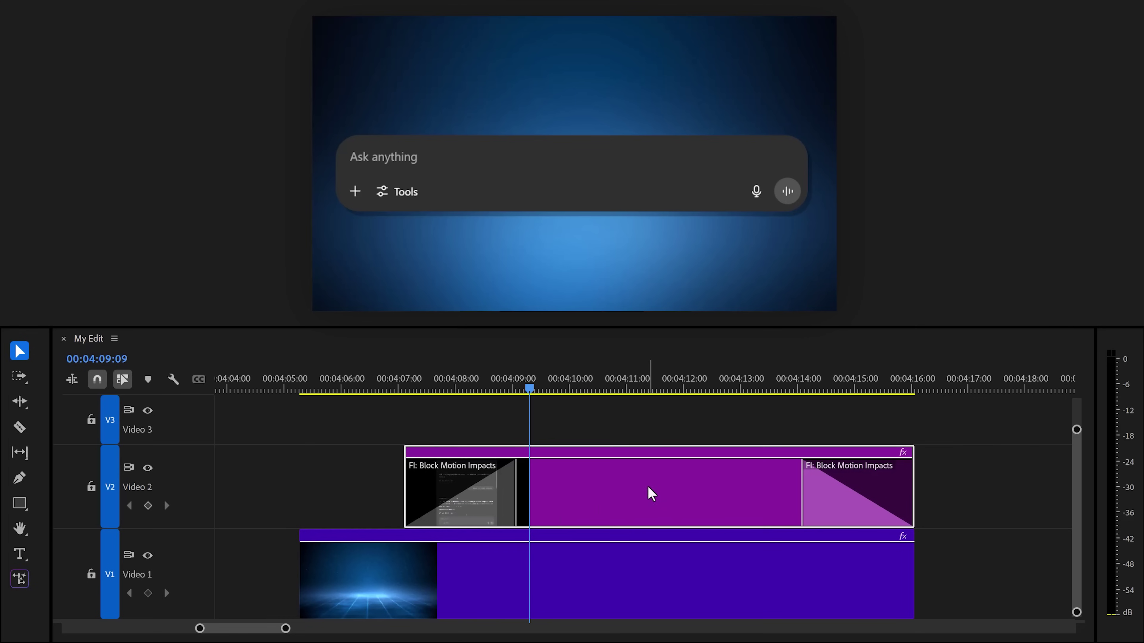
pyautogui.moveTo(526, 493); pyautogui.dragTo(478, 483)
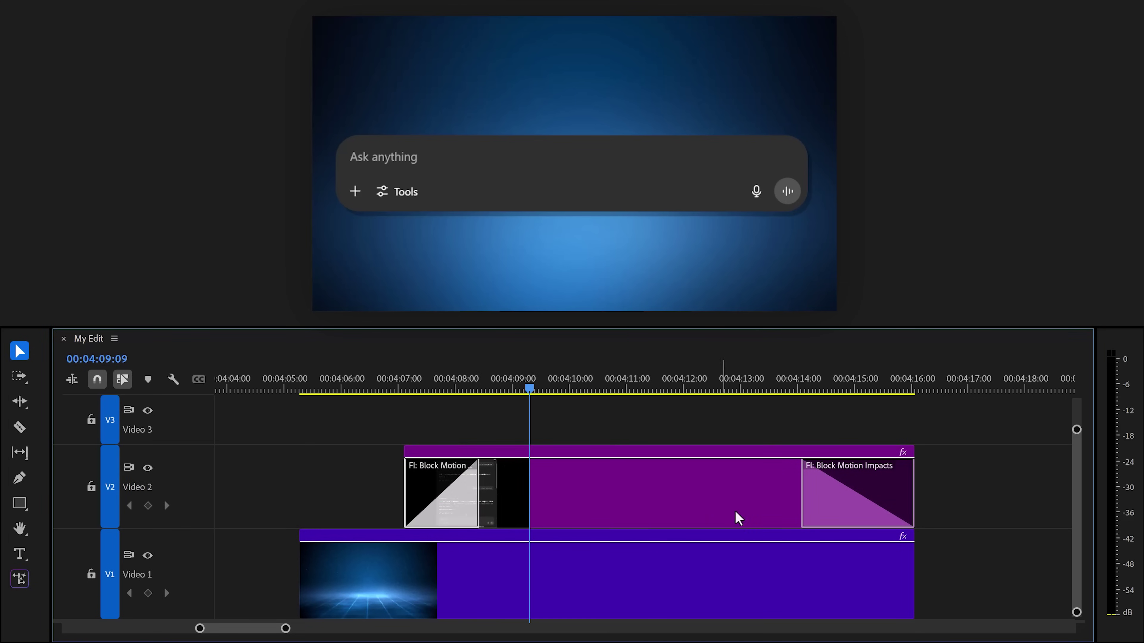
pyautogui.moveTo(802, 491); pyautogui.dragTo(856, 491)
pyautogui.moveTo(530, 388); pyautogui.dragTo(435, 388)
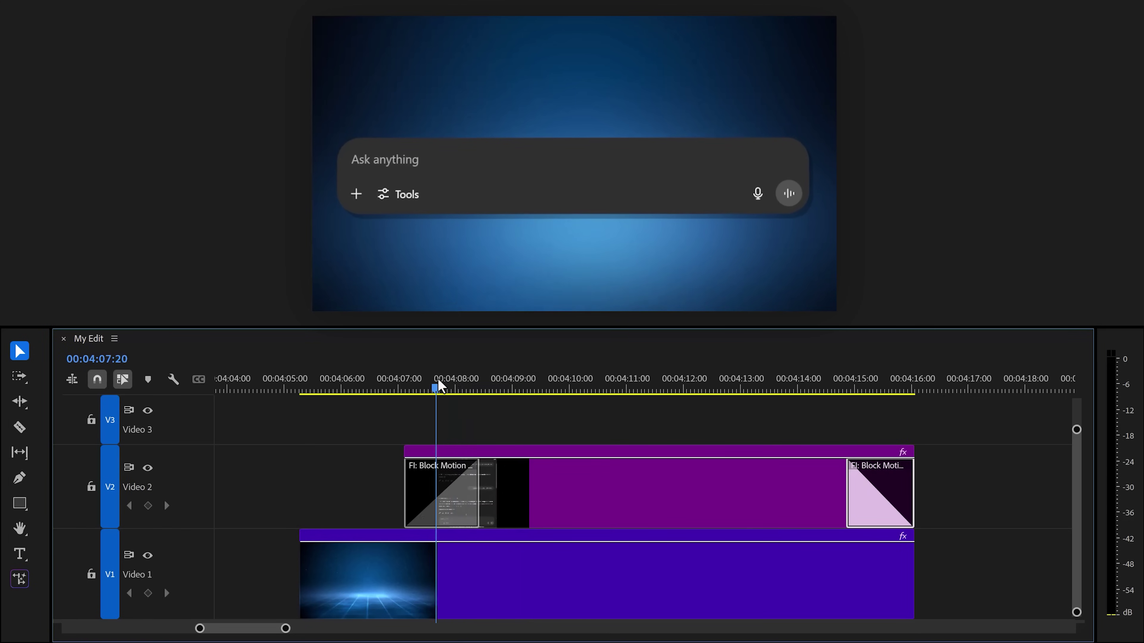
# - Try several Surprise Me! variations on the opening Block Motion transition, then reset it to defaults
pyautogui.click(467, 511)
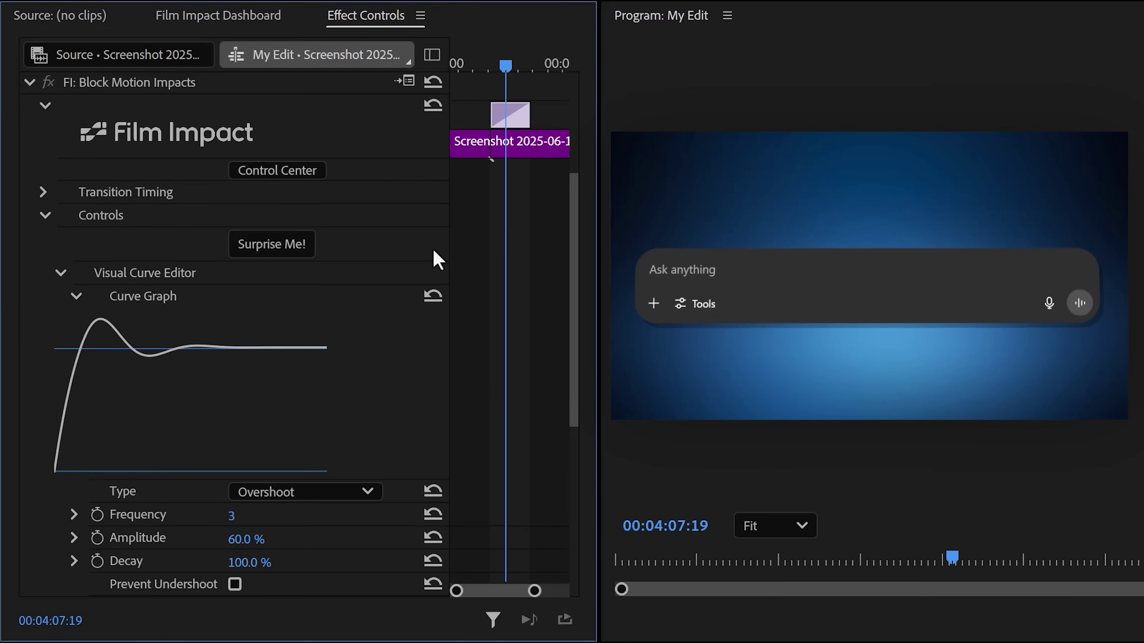
pyautogui.click(294, 243)
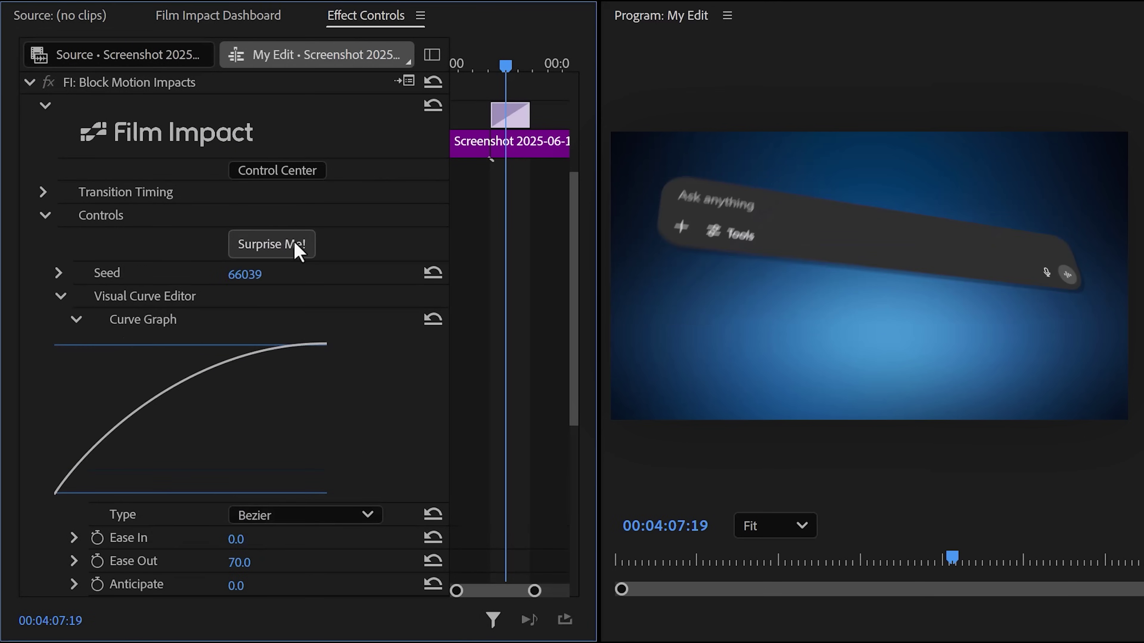
pyautogui.click(294, 244)
pyautogui.click(294, 244)
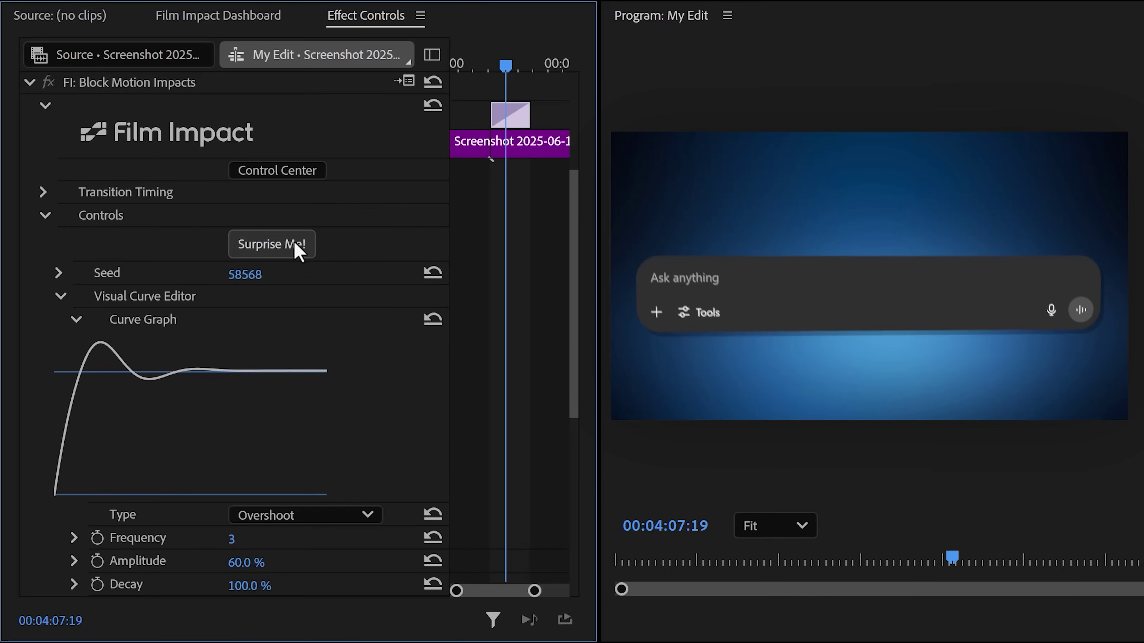
pyautogui.click(294, 243)
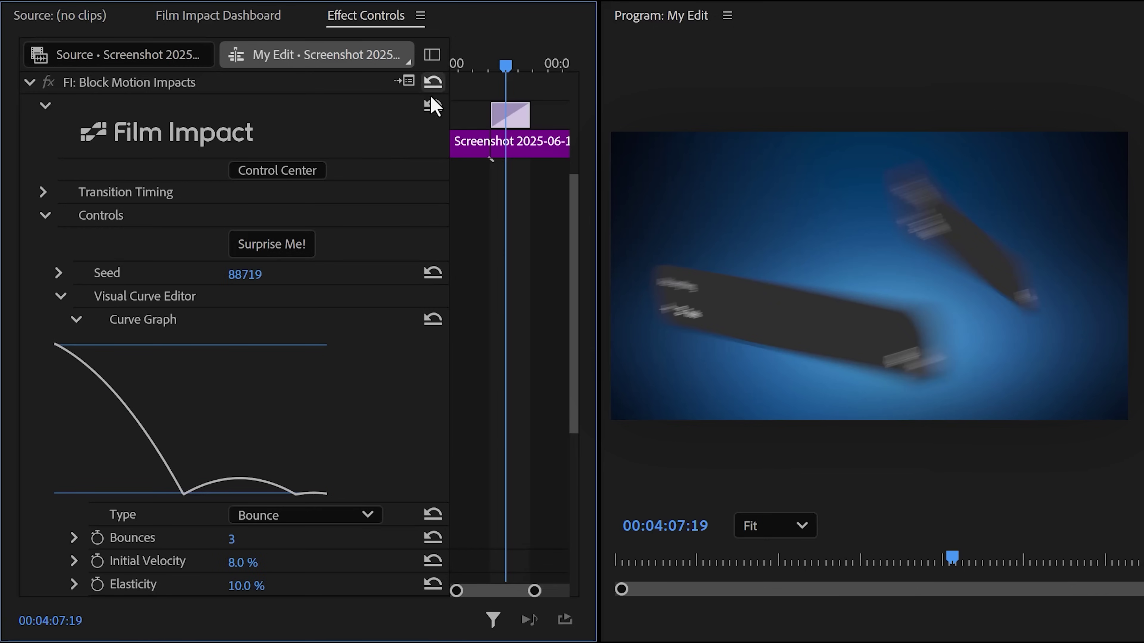
pyautogui.click(433, 106)
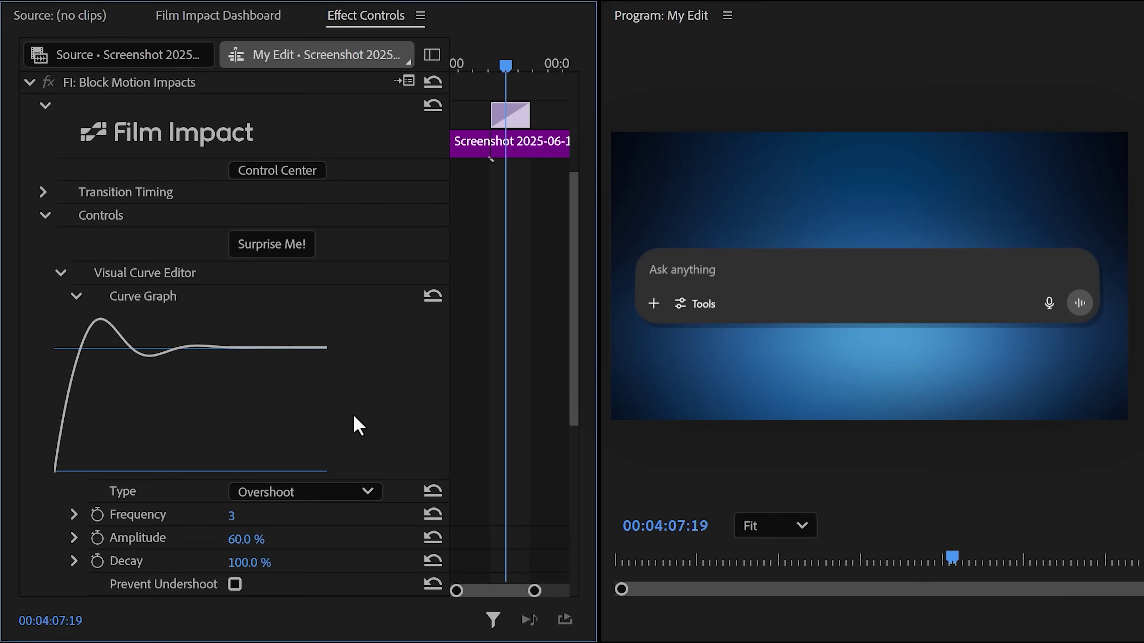
# - Choose the Bounce curve with 4 bounces, 10% initial velocity and 49% elasticity, and preview it
pyautogui.click(357, 491)
pyautogui.press('Escape')
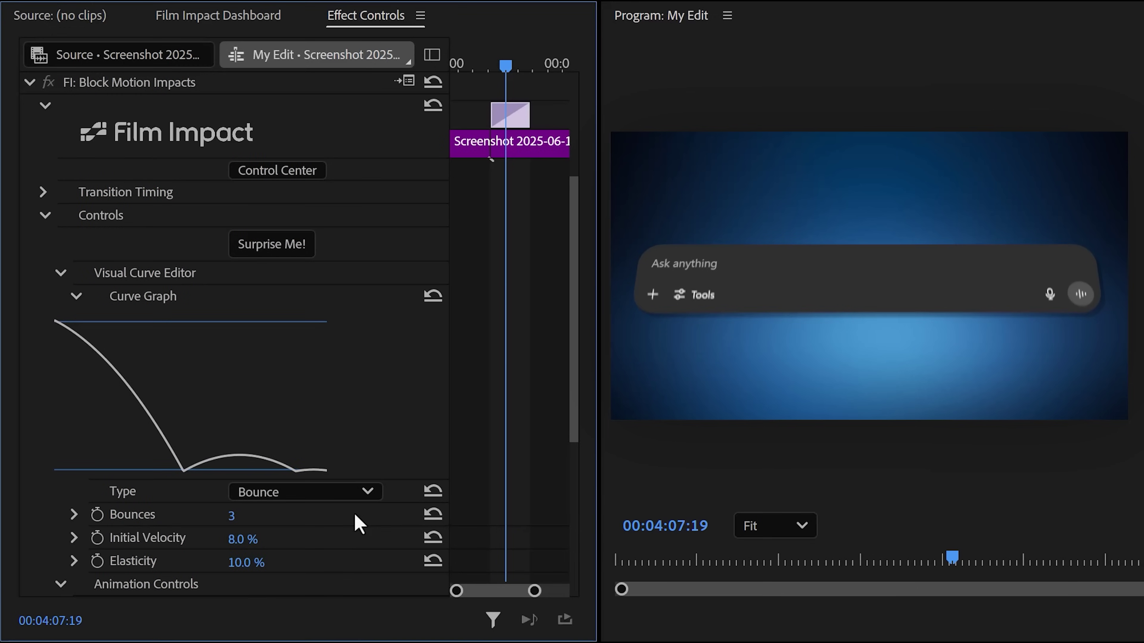
pyautogui.moveTo(245, 517); pyautogui.dragTo(198, 516)
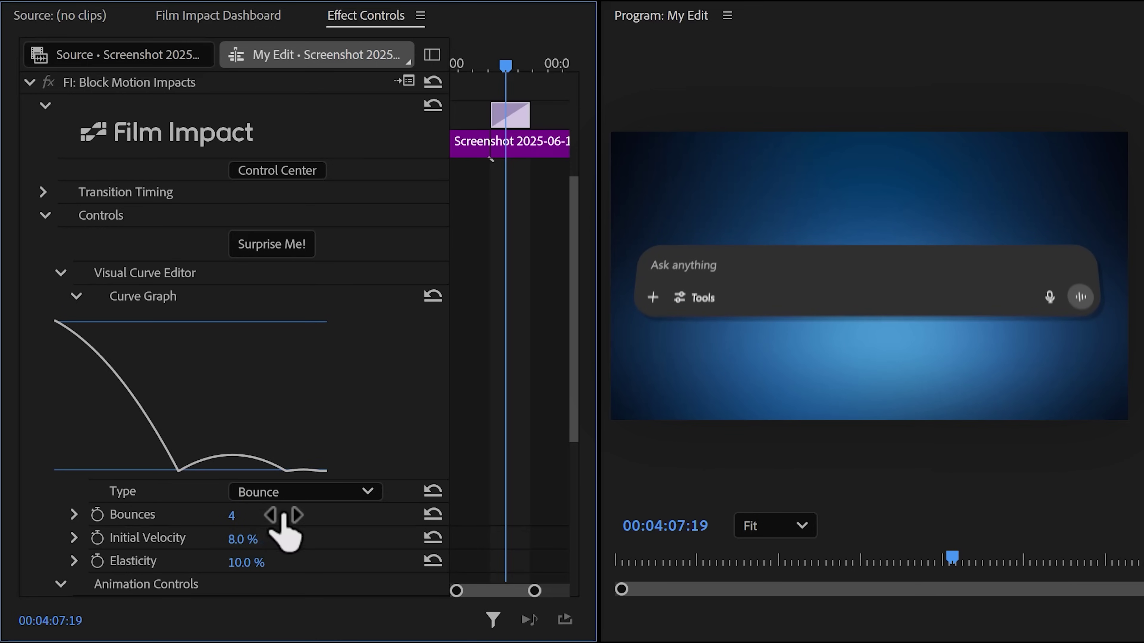
pyautogui.moveTo(271, 546); pyautogui.dragTo(243, 563)
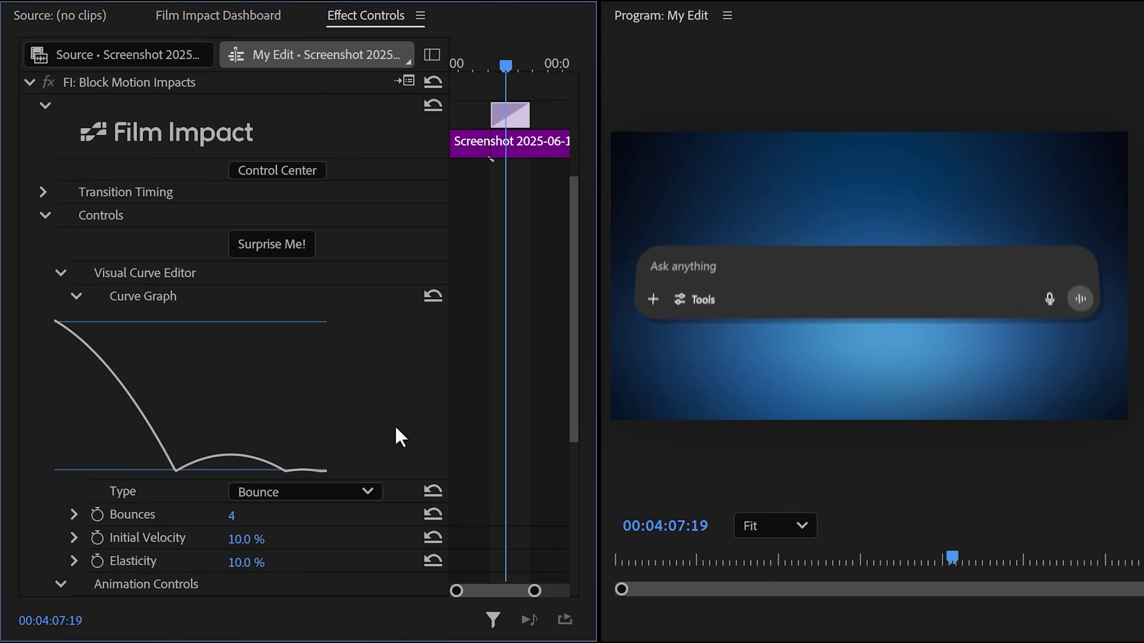
pyautogui.click(478, 68)
pyautogui.press('space')
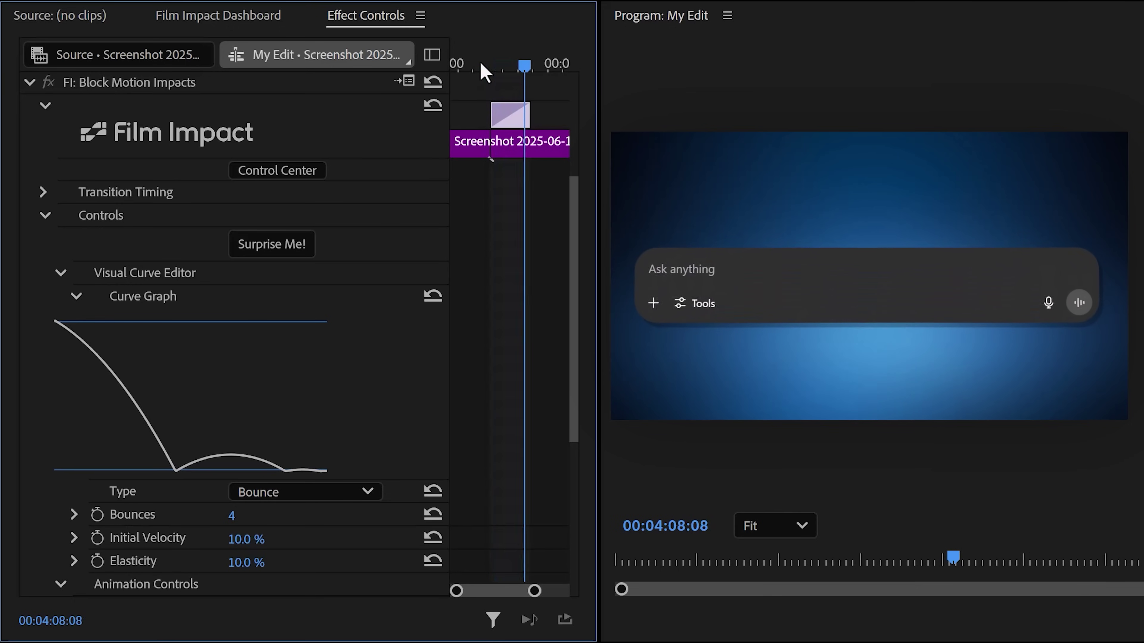
pyautogui.moveTo(246, 563); pyautogui.dragTo(284, 541)
pyautogui.click(485, 68)
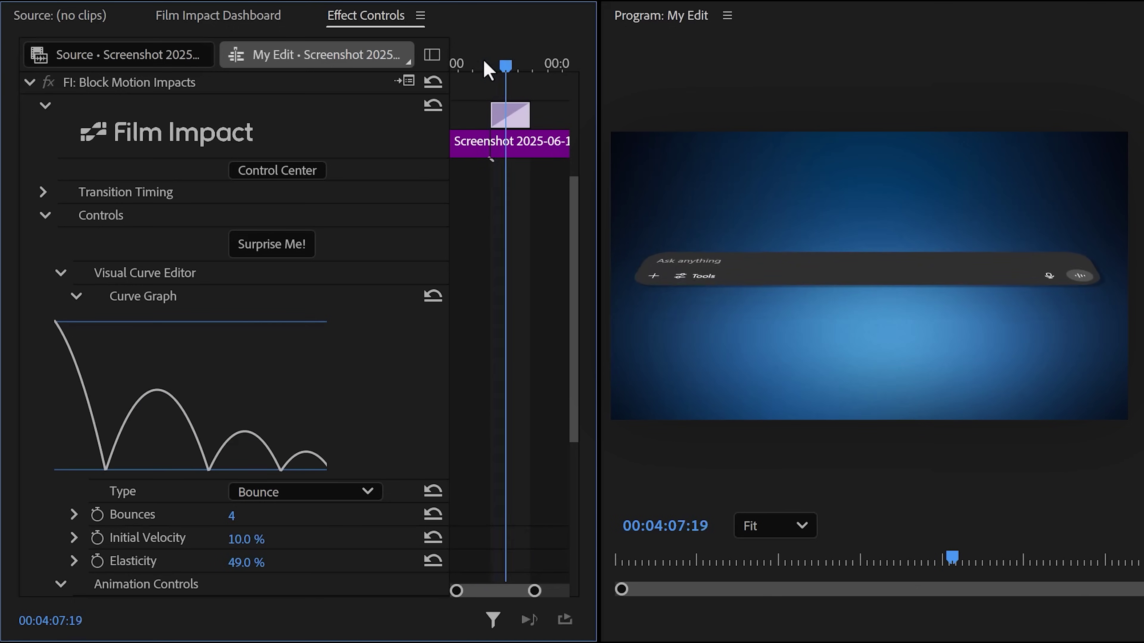
# - Scroll down to reach the clip showing the two Pr logos
pyautogui.scroll(-6, 562, 293)
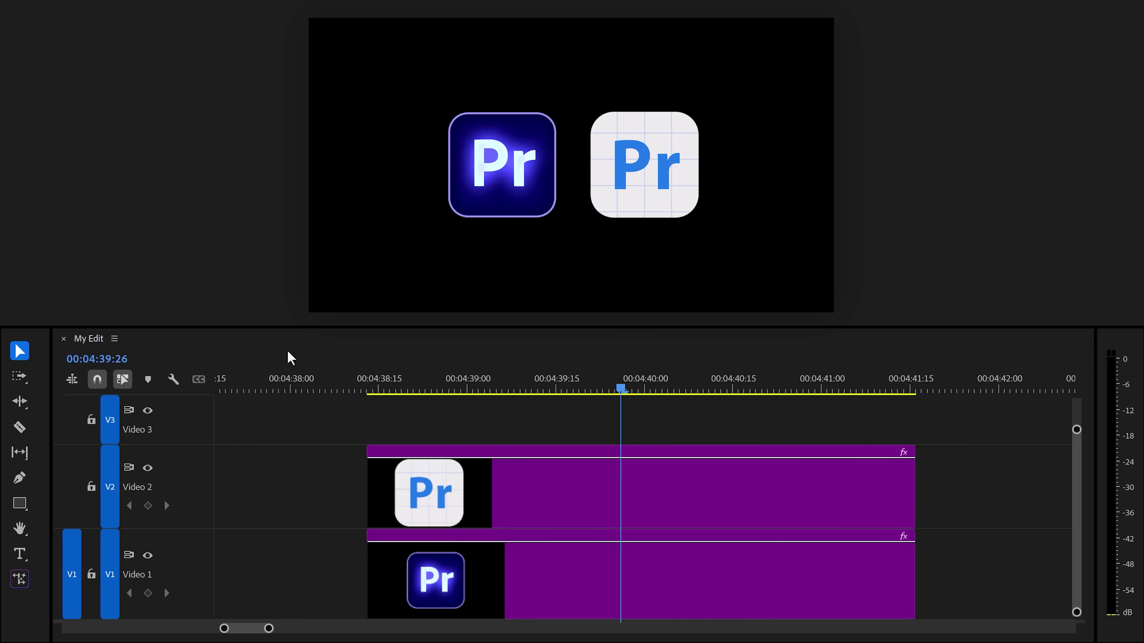
# - Apply Flip Motion to both Pr logo clips, play it back, and select the opening Video 2 transition
pyautogui.moveTo(289, 358); pyautogui.dragTo(355, 537)
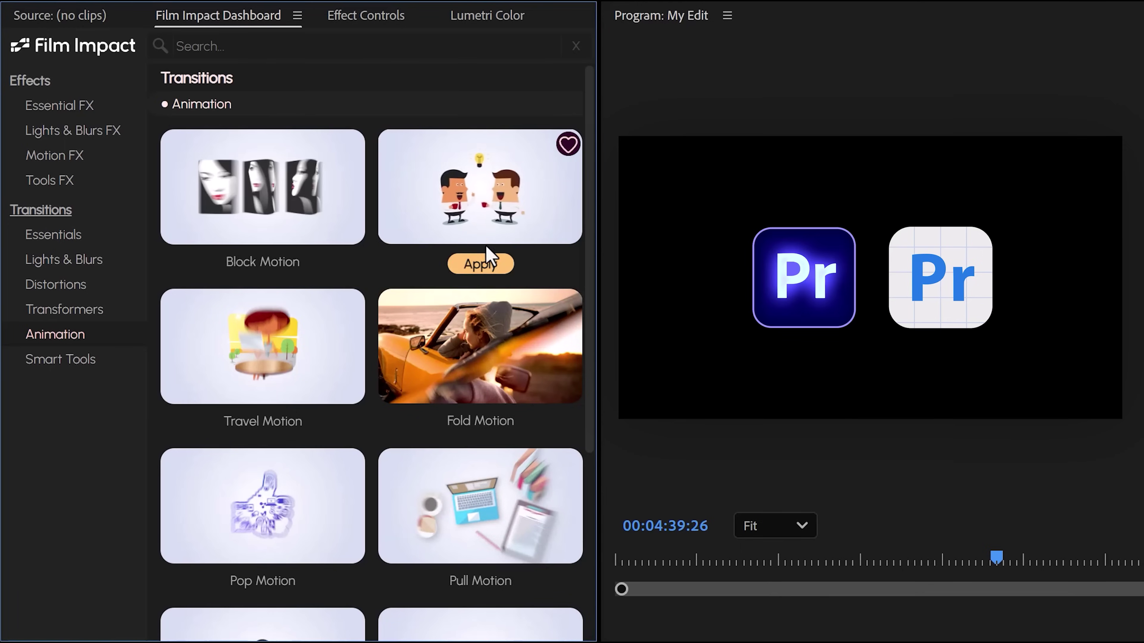
pyautogui.moveTo(569, 504)
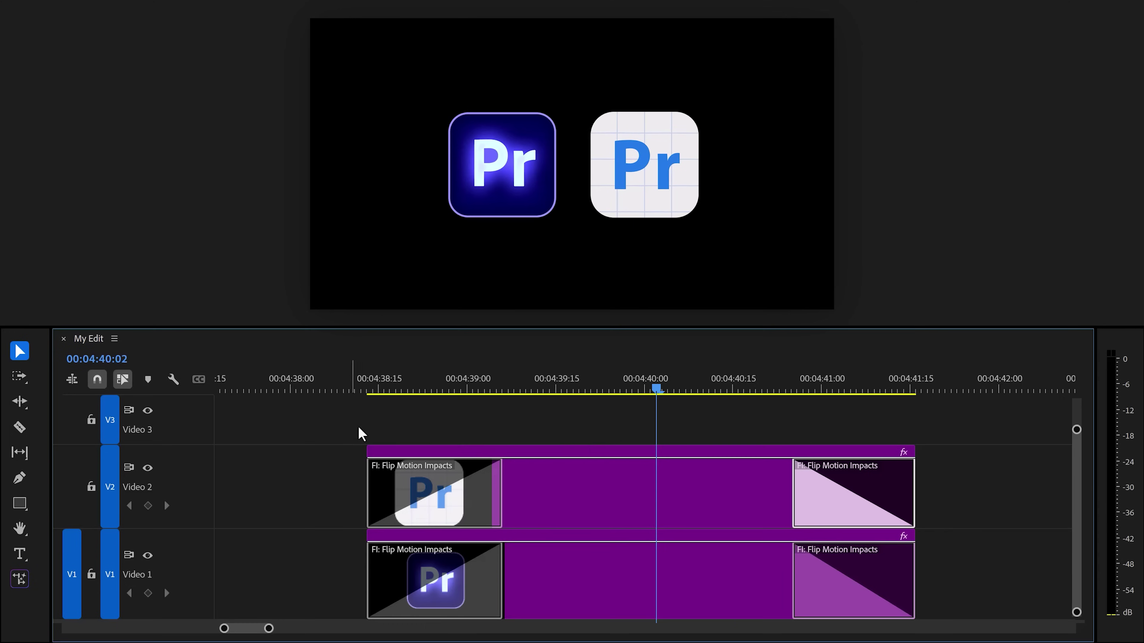
pyautogui.moveTo(468, 378)
pyautogui.mouseDown()
pyautogui.moveTo(352, 375)
pyautogui.moveTo(449, 368)
pyautogui.mouseUp()
pyautogui.press('space')
pyautogui.click(410, 501)
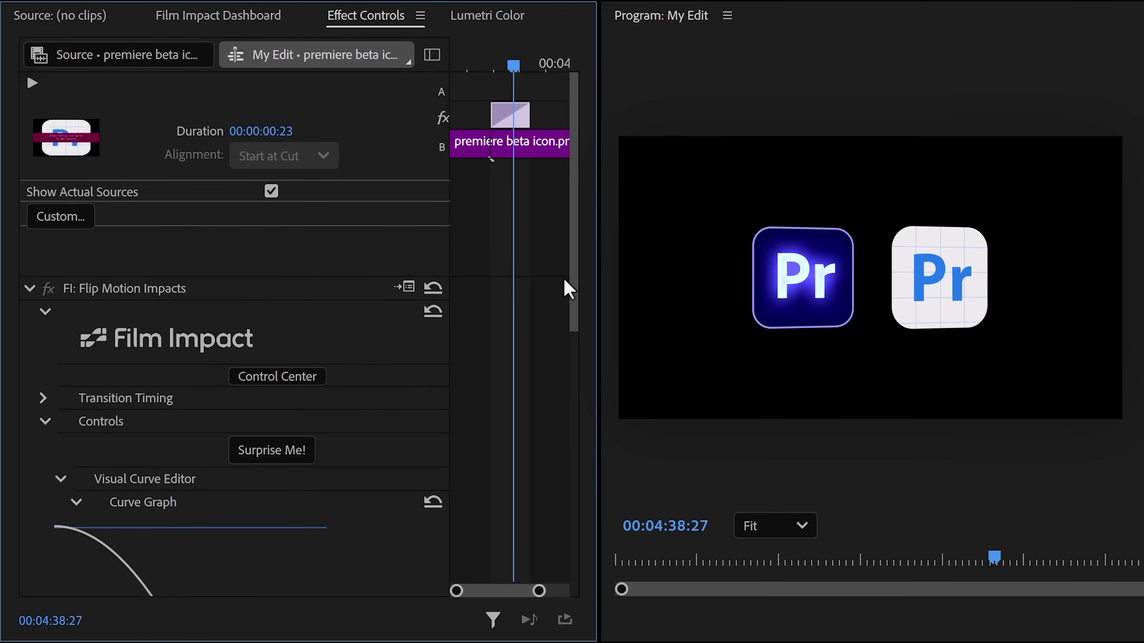
# - Enable Reverse Angle on the Flip Motion Impacts transition and play it back to check
pyautogui.moveTo(571, 281); pyautogui.dragTo(539, 459)
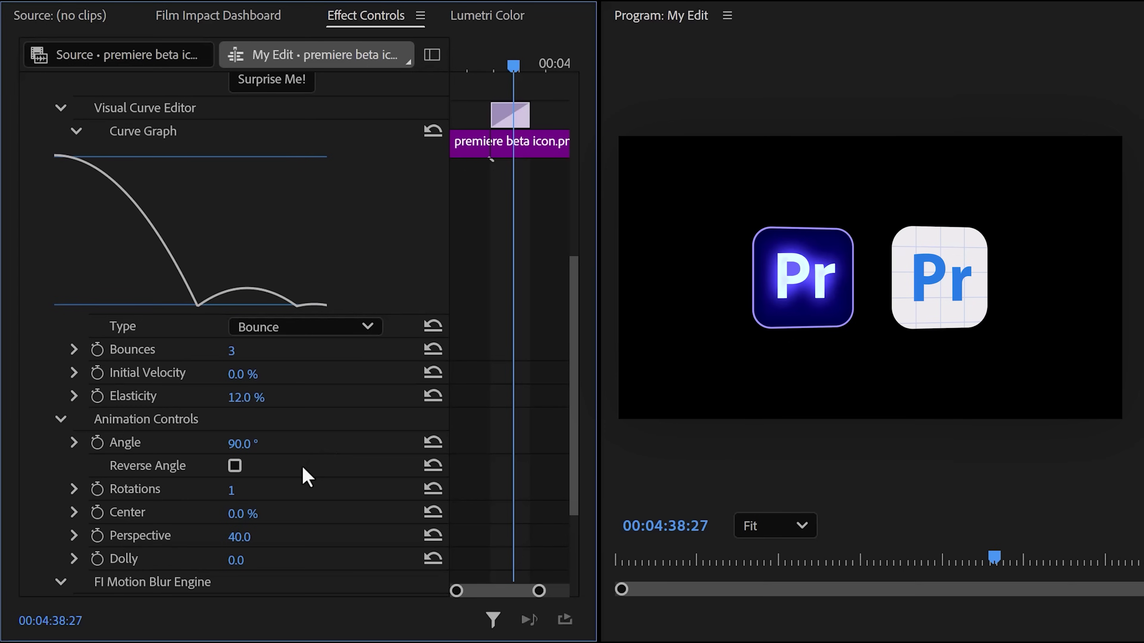
pyautogui.click(232, 468)
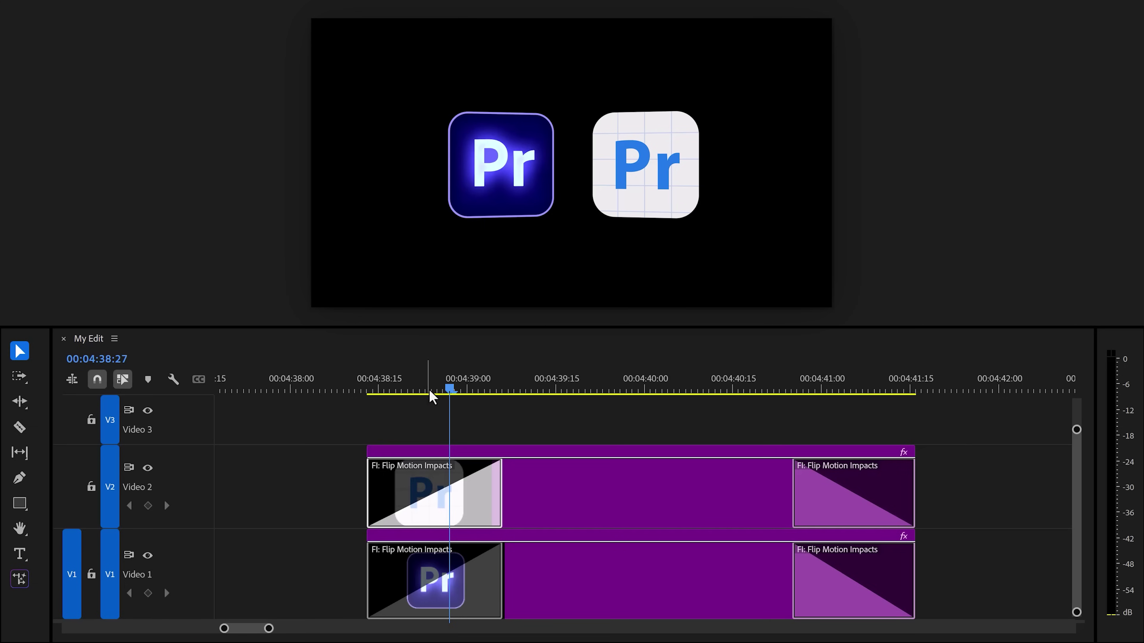
pyautogui.moveTo(430, 391); pyautogui.dragTo(382, 391)
pyautogui.press('space')
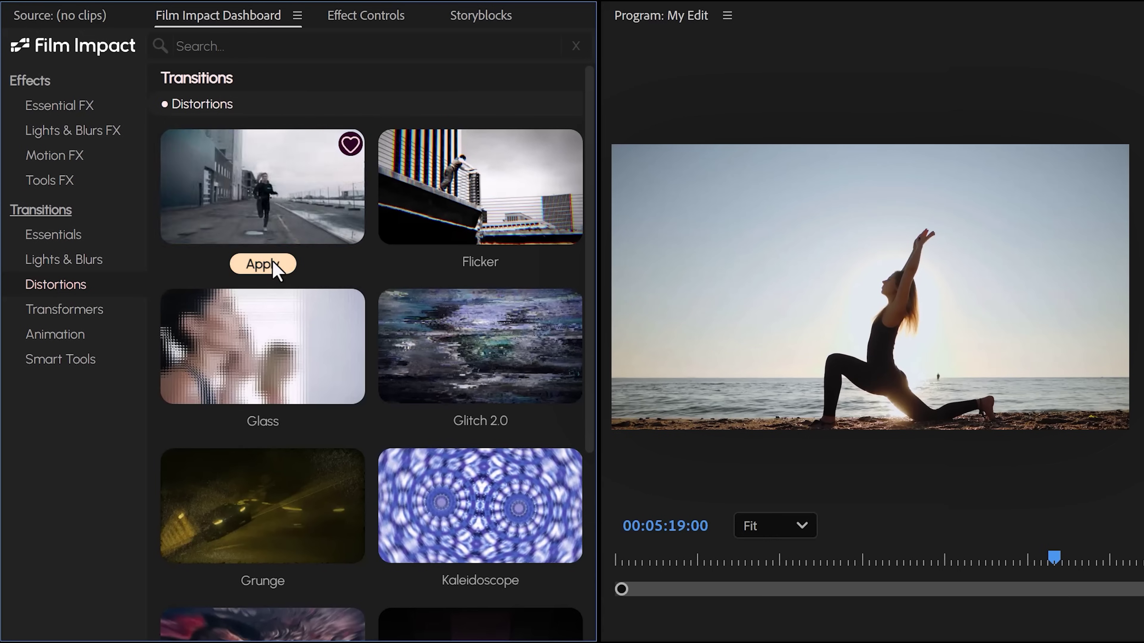
# - Apply the Earthquake transition from the Distortions category to the beach yoga clip
pyautogui.click(266, 264)
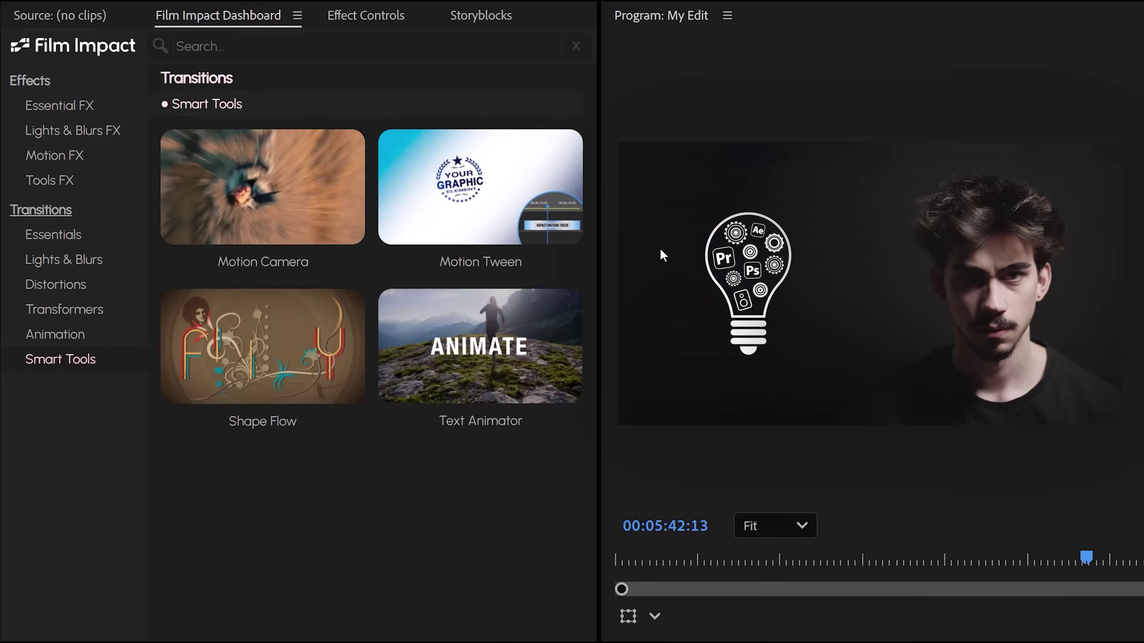
# - Apply Shape Flow to the lightbulb logo, preview the draw-on, and select the transition
pyautogui.click(264, 423)
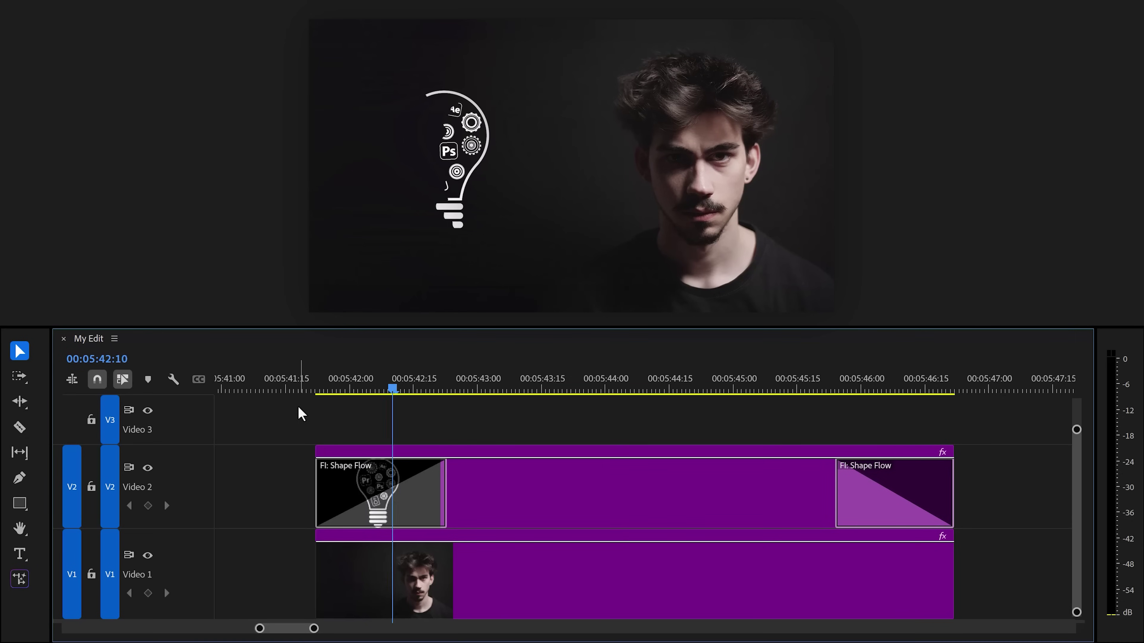
pyautogui.press('space')
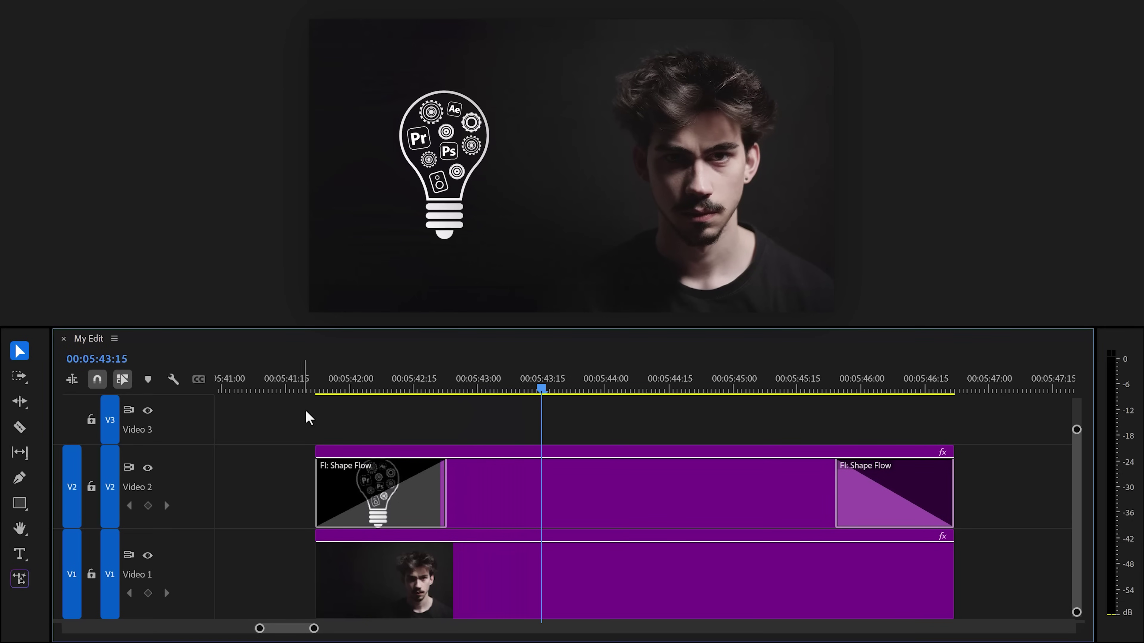
pyautogui.click(366, 480)
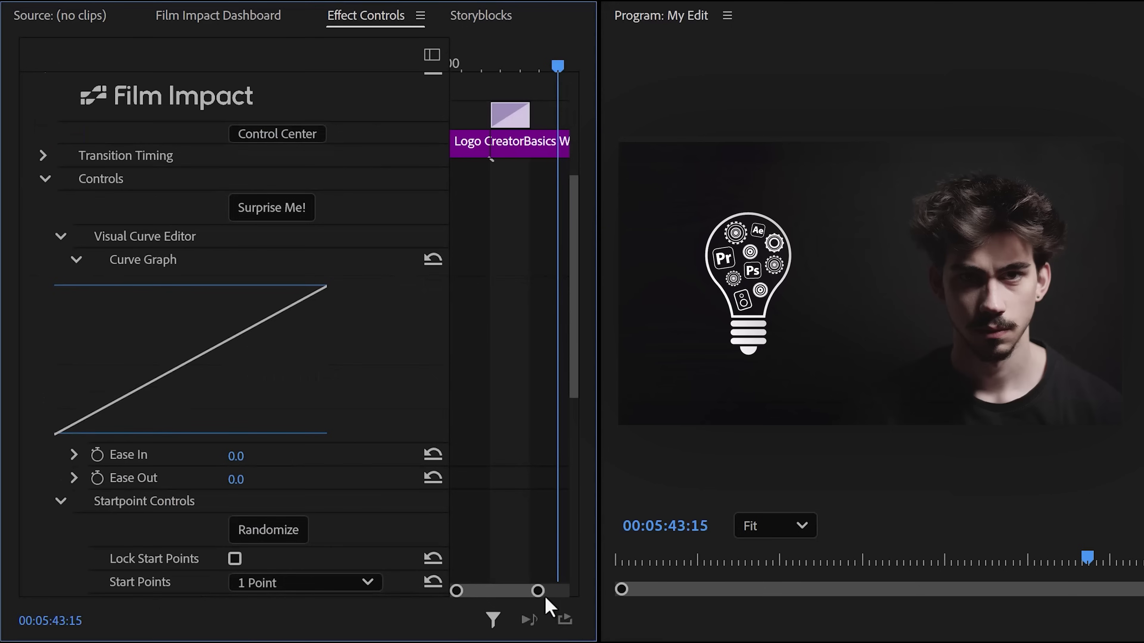
# - Set Ease In to 63 and Ease Out to 65, then move Point 1 to shift the drawing's start
pyautogui.moveTo(239, 455); pyautogui.dragTo(267, 479)
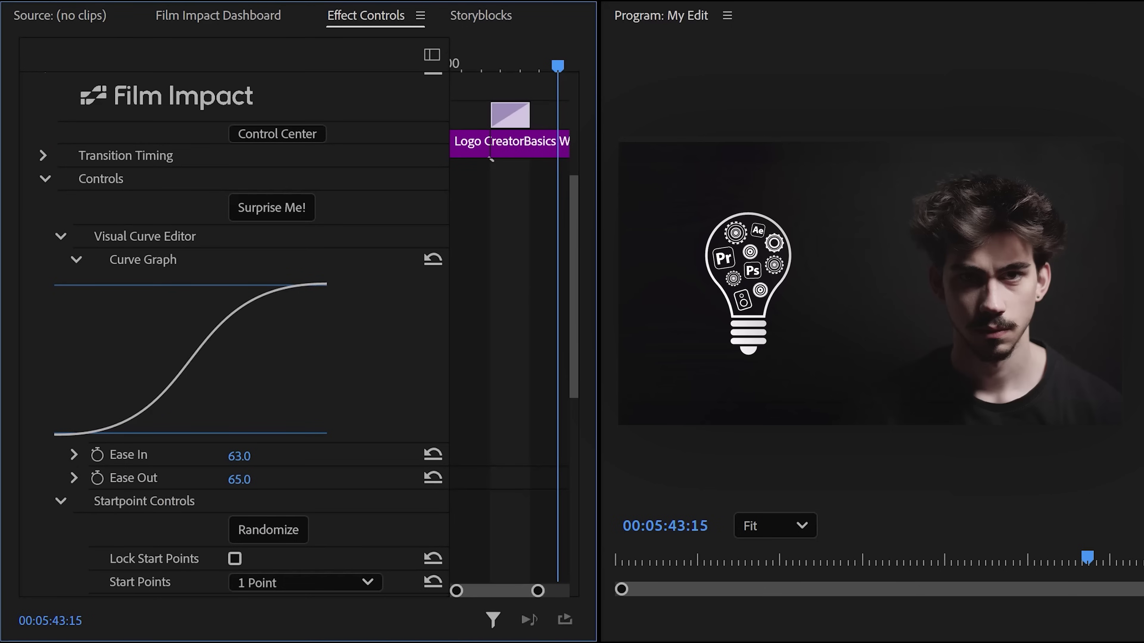
pyautogui.moveTo(572, 301); pyautogui.dragTo(559, 372)
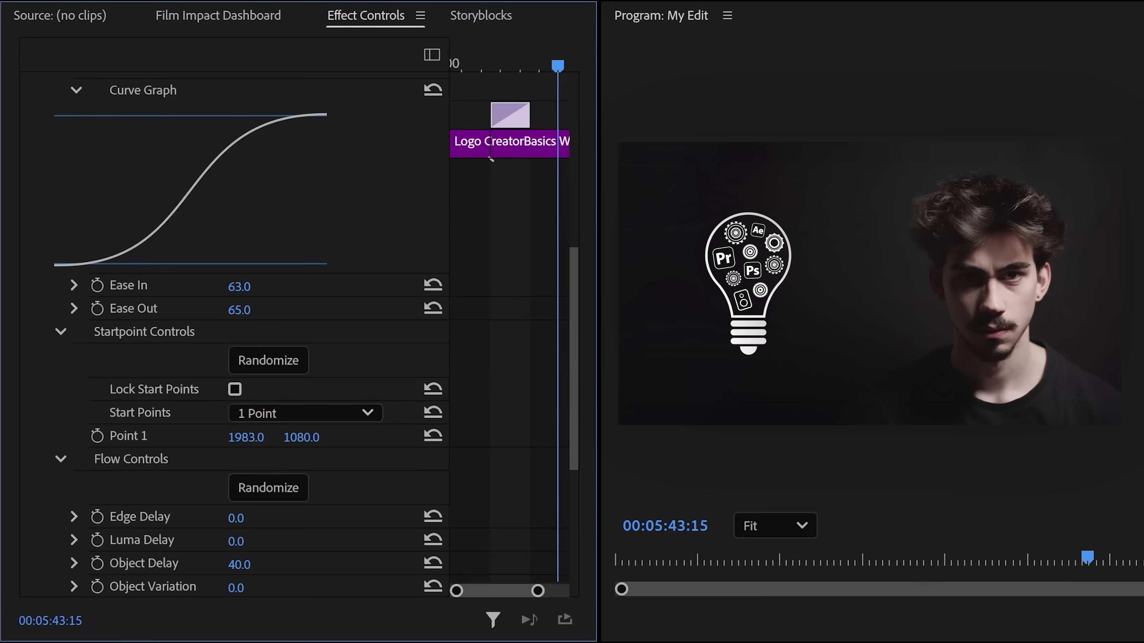
pyautogui.moveTo(558, 65); pyautogui.dragTo(502, 68)
pyautogui.moveTo(246, 437); pyautogui.dragTo(314, 460)
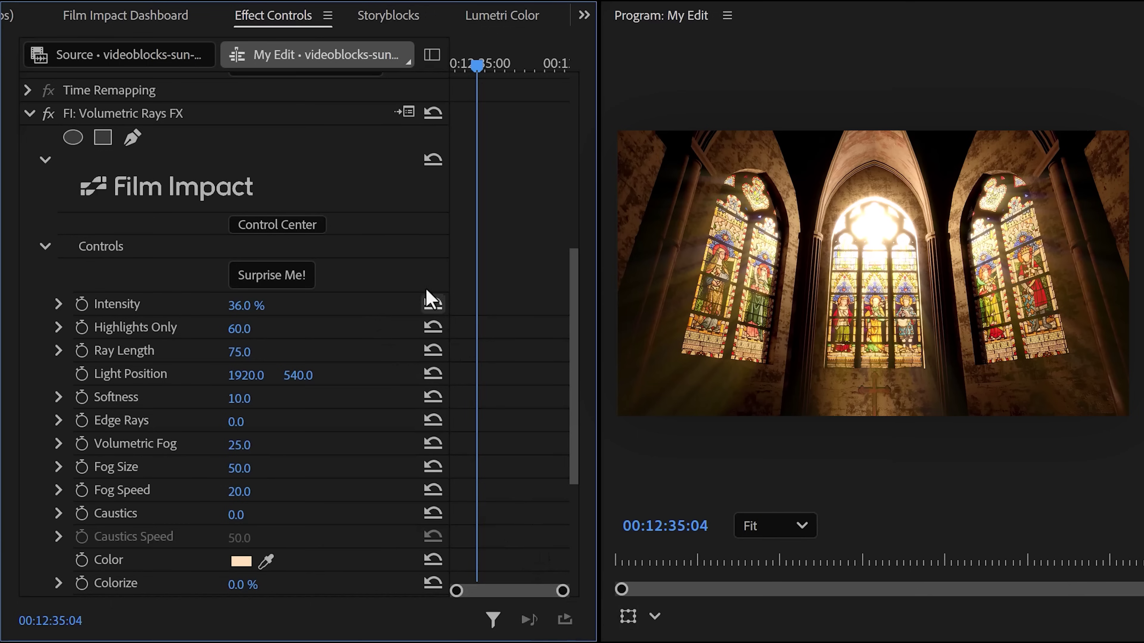
# - Randomize the Volumetric Rays several times, then tune Intensity, Highlights Only, Ray Length 72 and purple Colorize
pyautogui.click(301, 278)
pyautogui.click(300, 279)
pyautogui.click(301, 279)
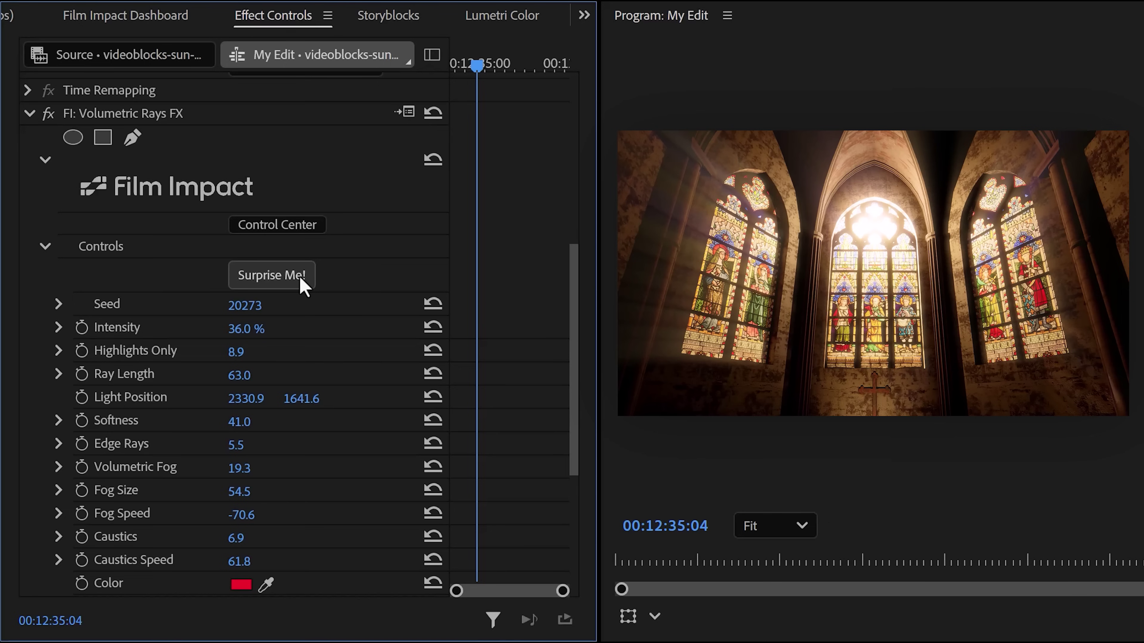
pyautogui.moveTo(250, 331); pyautogui.dragTo(243, 331)
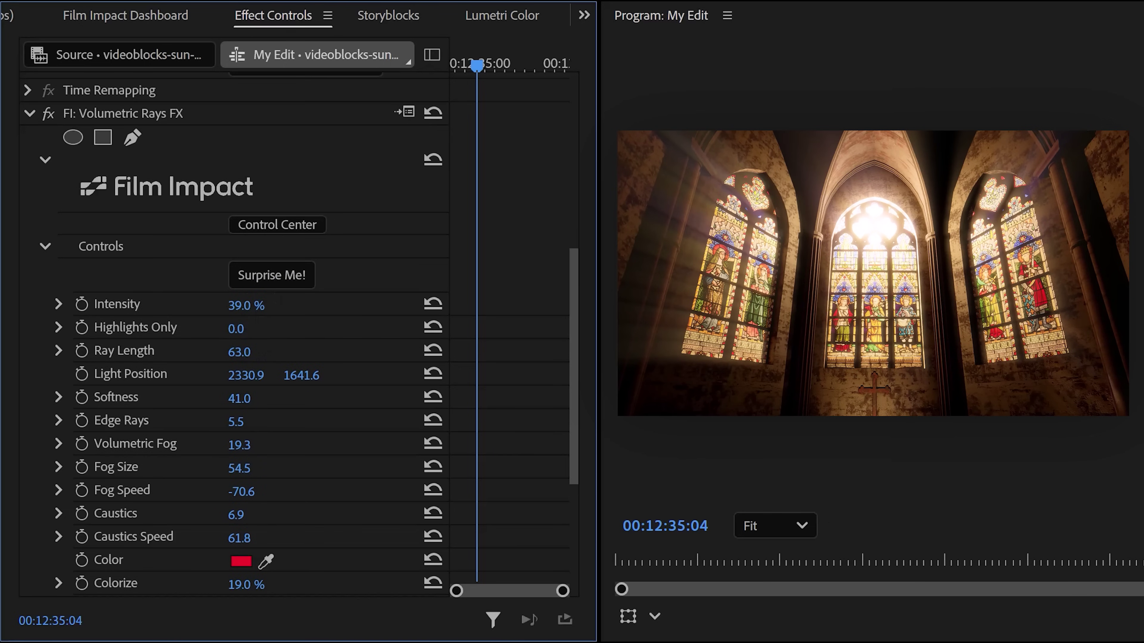
pyautogui.moveTo(236, 329)
pyautogui.mouseDown()
pyautogui.moveTo(280, 329)
pyautogui.moveTo(244, 329)
pyautogui.mouseUp()
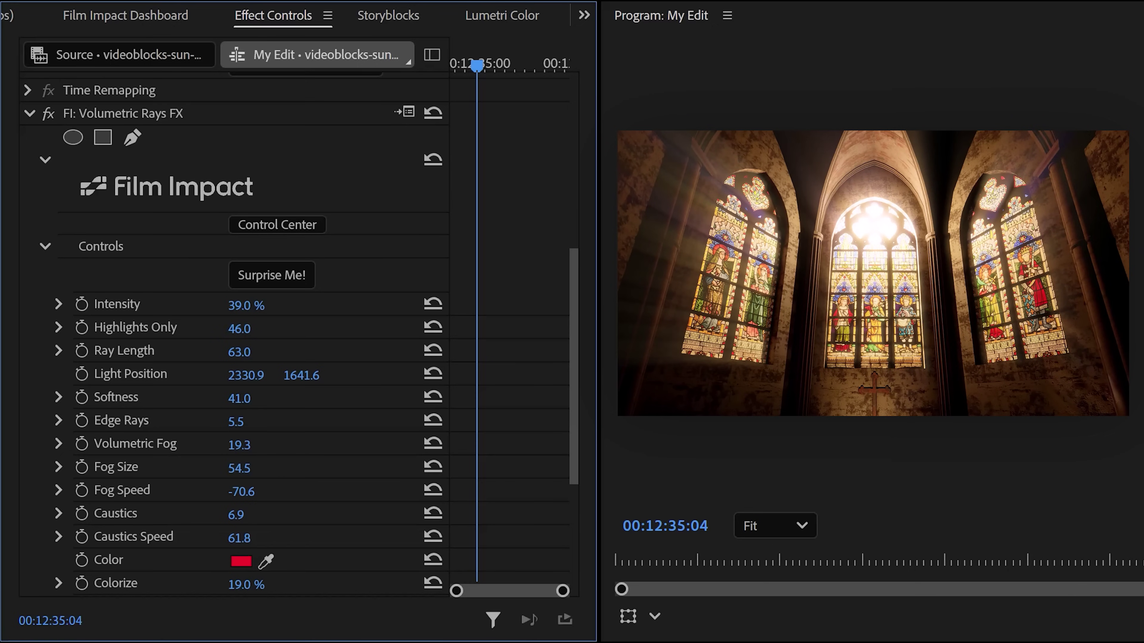
pyautogui.moveTo(266, 351); pyautogui.dragTo(464, 365)
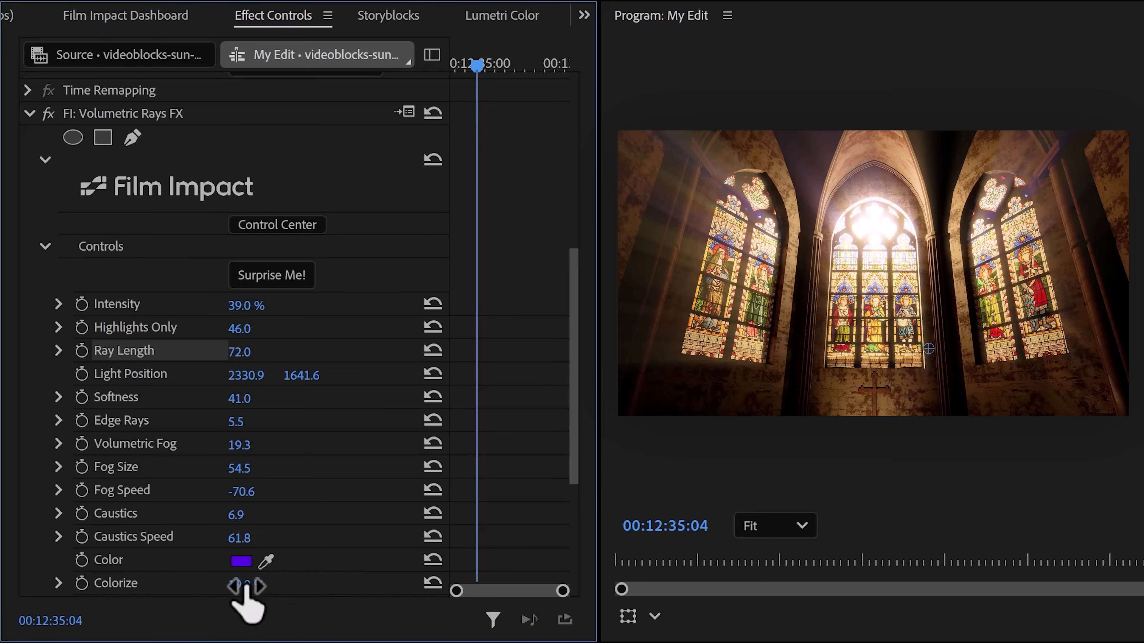
pyautogui.moveTo(245, 585); pyautogui.dragTo(202, 586)
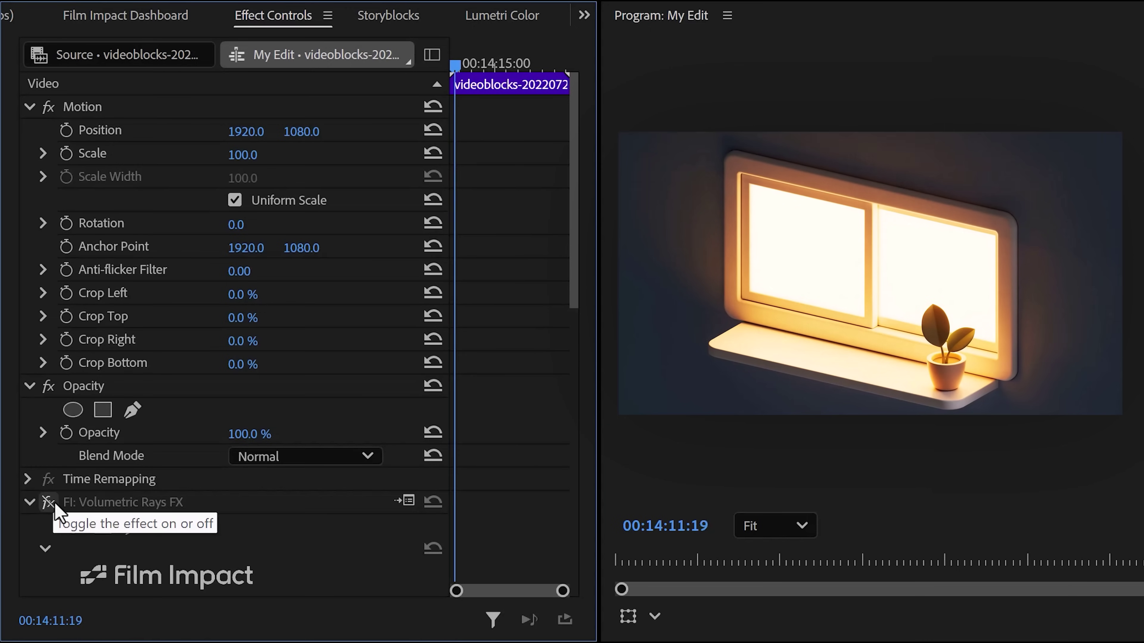
# - Switch FI: Volumetric Rays FX off to compare the clip, then switch it back on
pyautogui.click(49, 502)
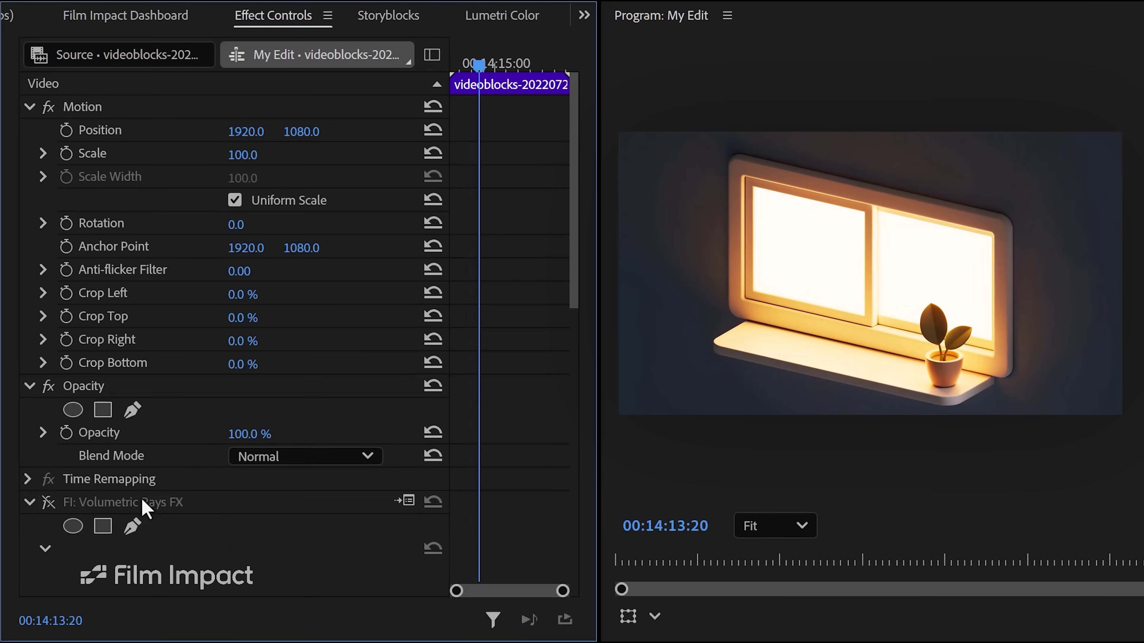
pyautogui.click(48, 502)
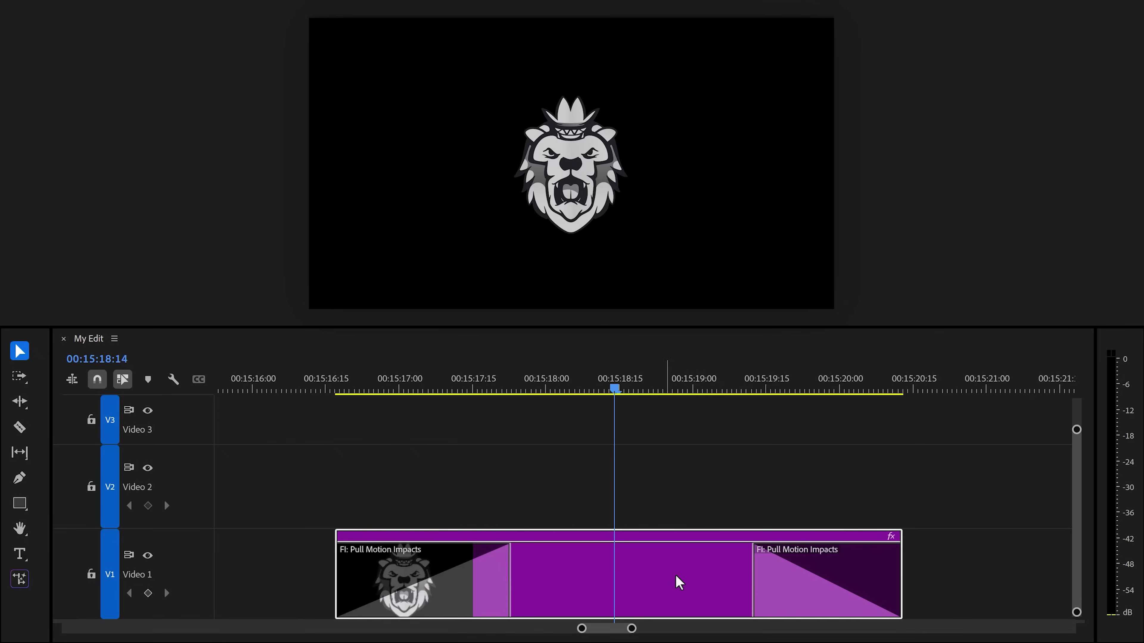
# - Nest the lion logo clip, apply Volumetric Rays FX to it and raise Intensity to 83%
pyautogui.moveTo(594, 388); pyautogui.dragTo(342, 396)
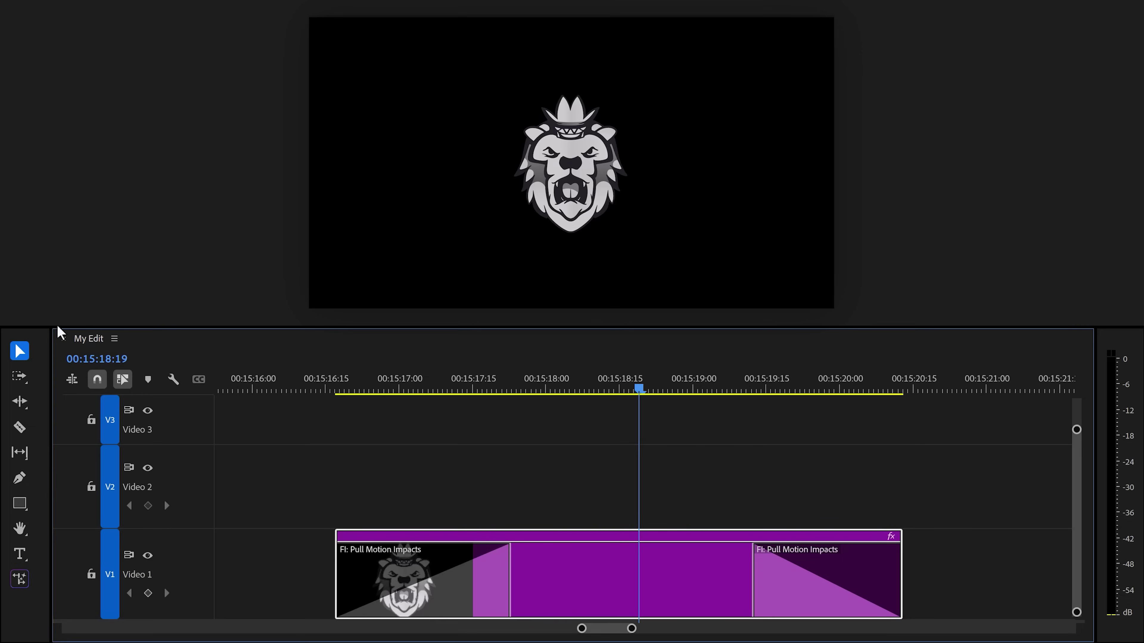
pyautogui.rightClick(562, 581)
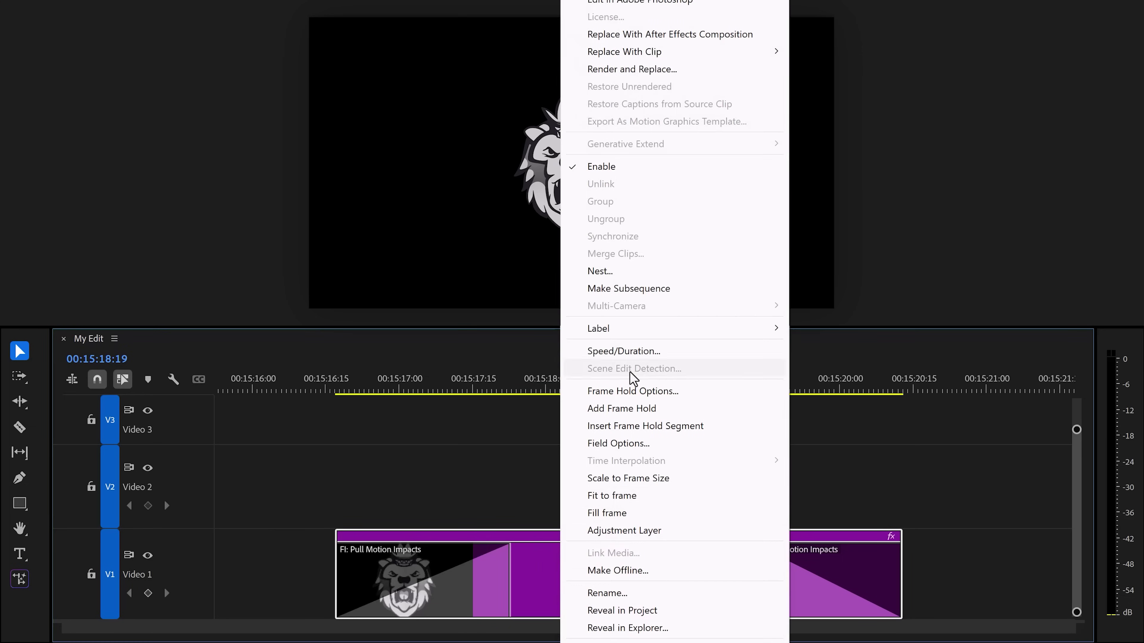
pyautogui.click(638, 273)
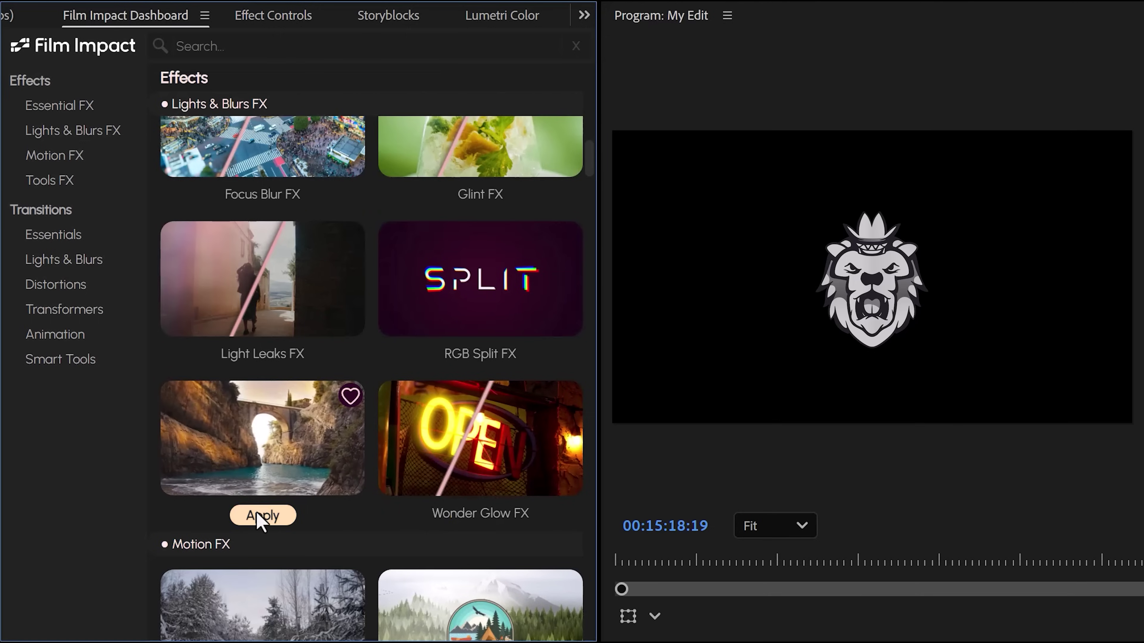
pyautogui.click(261, 516)
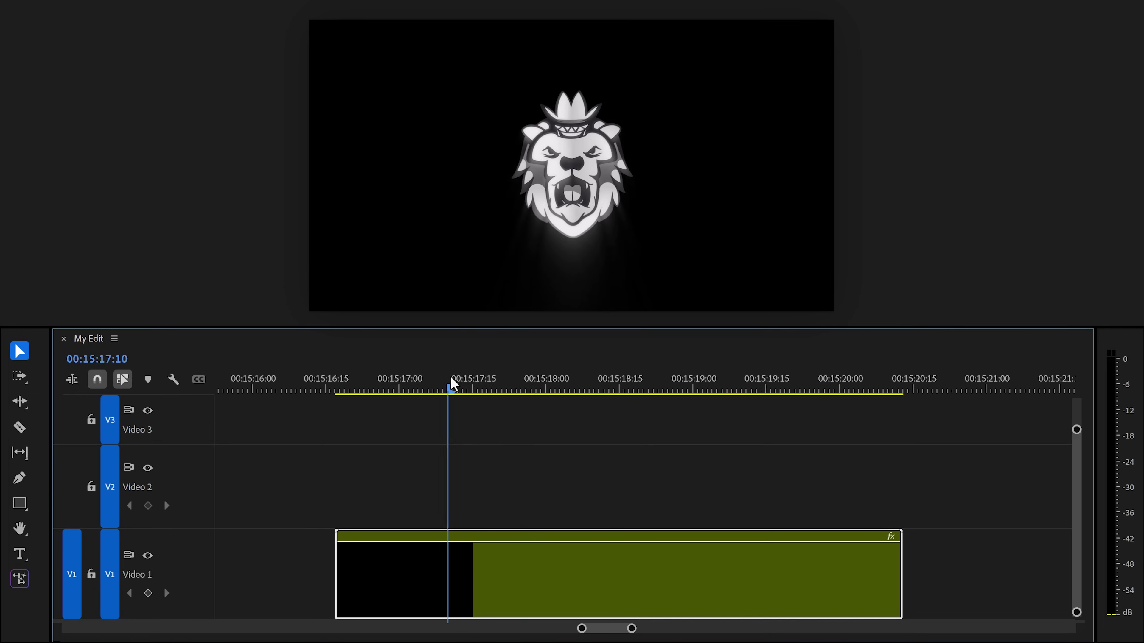
pyautogui.moveTo(453, 384); pyautogui.dragTo(363, 376)
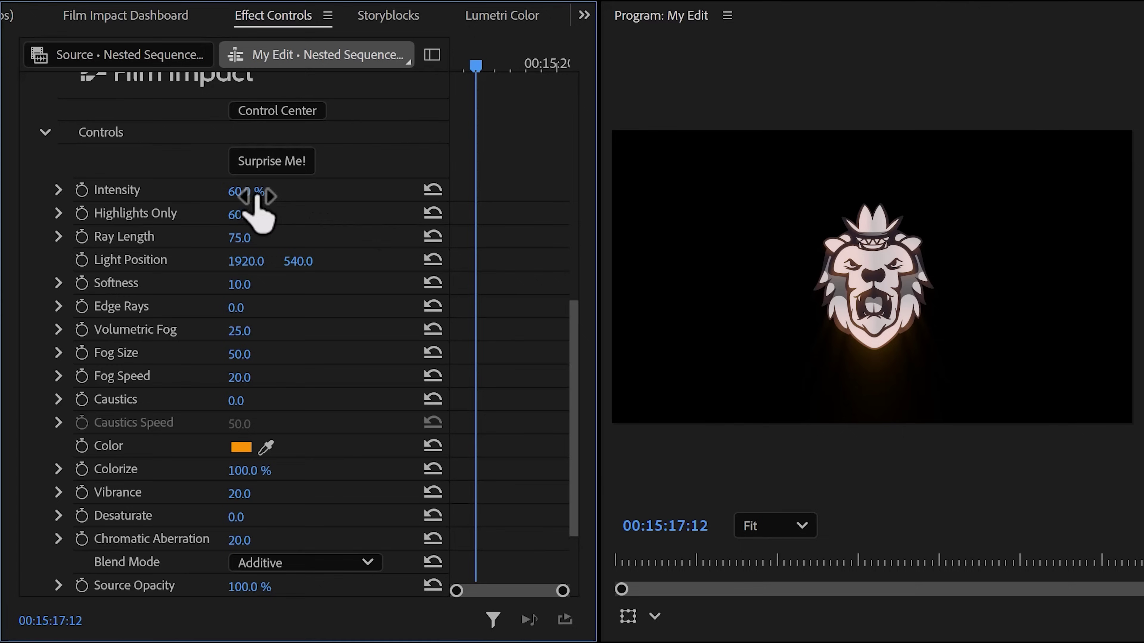
pyautogui.moveTo(257, 197); pyautogui.dragTo(268, 197)
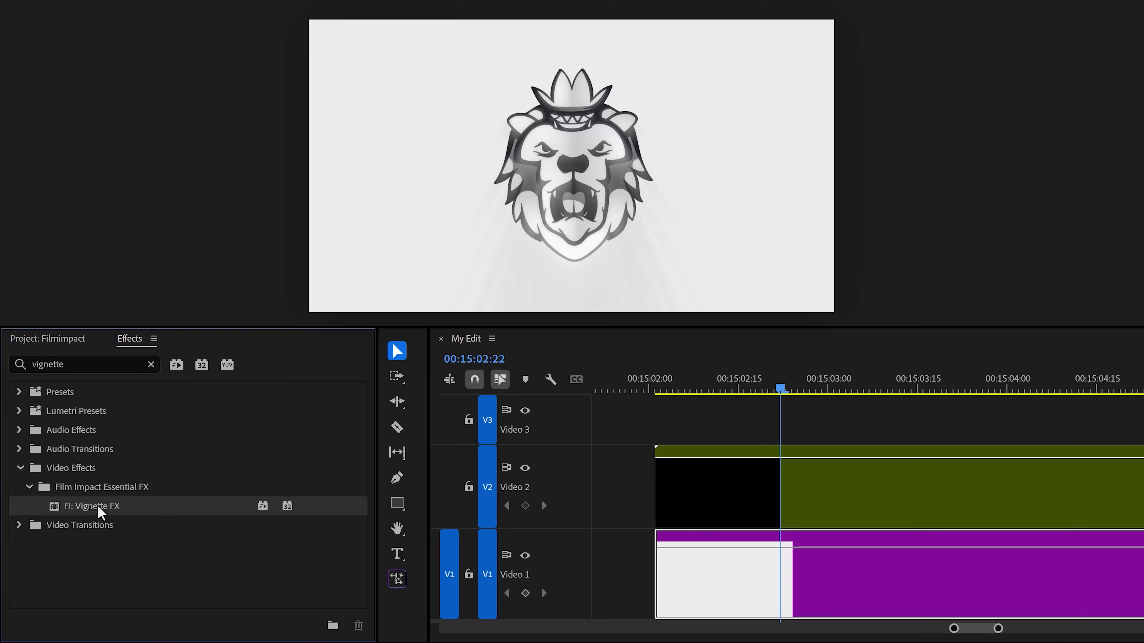
# - Add FI: Vignette FX to the lion clip with Vignette 75%, Width 66%, Height 57%, Angle 1x192°
pyautogui.moveTo(101, 512); pyautogui.dragTo(442, 586)
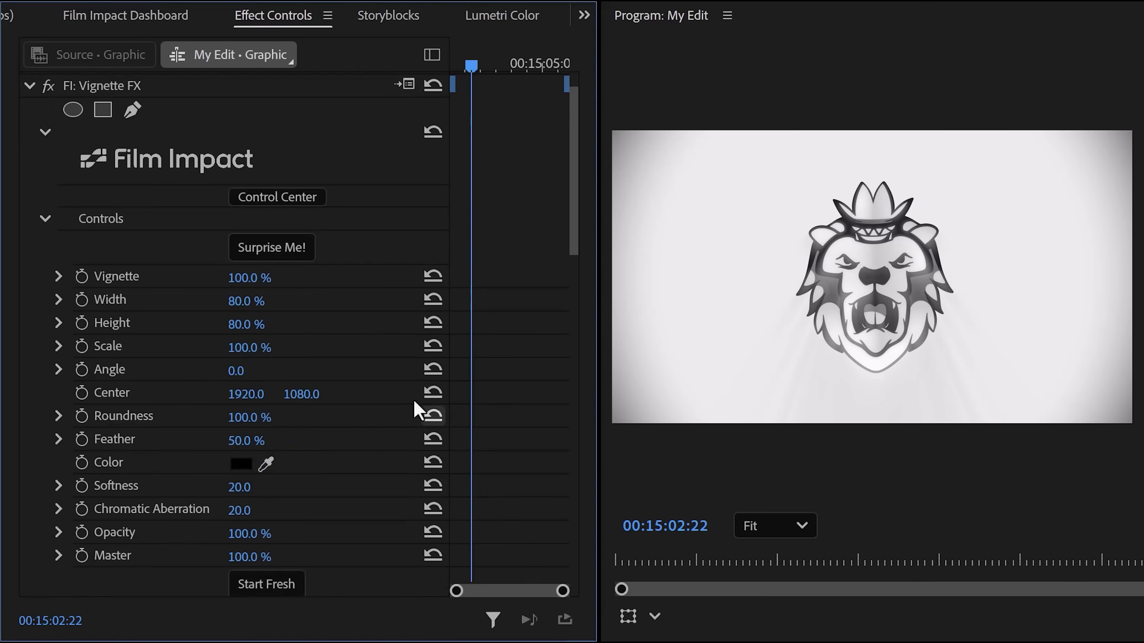
pyautogui.moveTo(263, 276); pyautogui.dragTo(247, 276)
pyautogui.moveTo(246, 301); pyautogui.dragTo(236, 325)
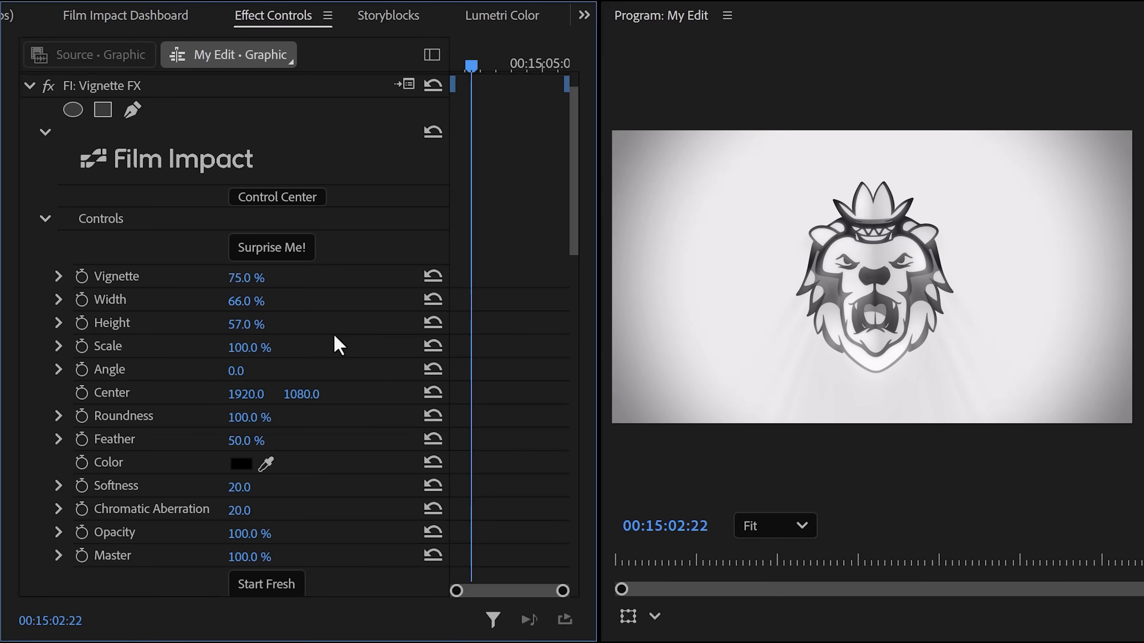
pyautogui.moveTo(236, 370); pyautogui.dragTo(424, 370)
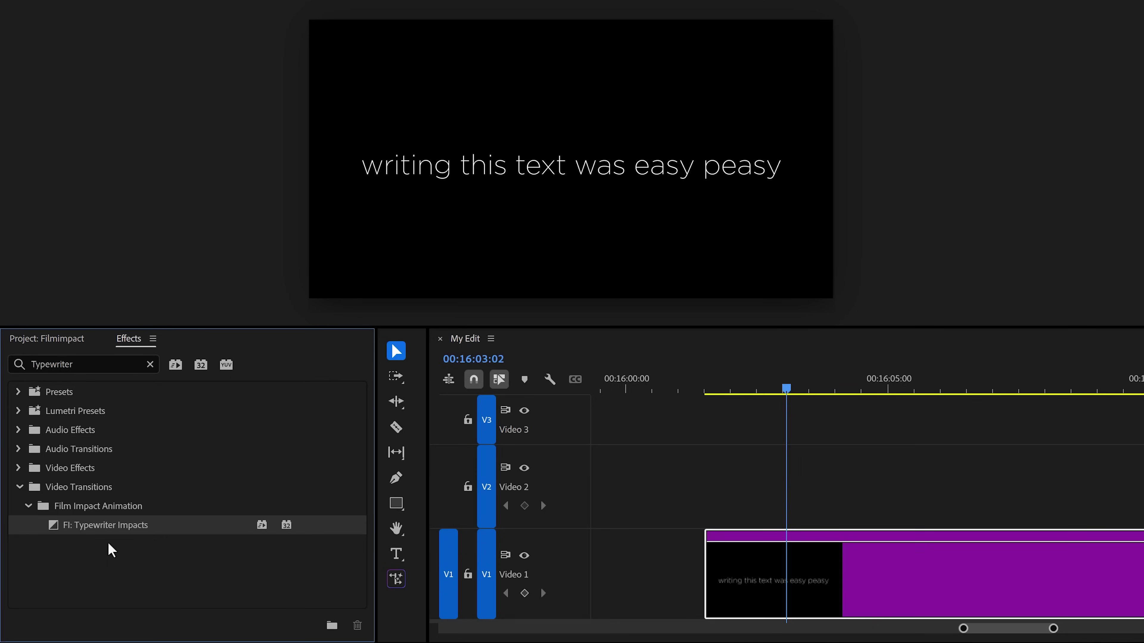
# - Place FI: Typewriter Impacts at the title's start, lengthen it to about 2:10, and preview it
pyautogui.moveTo(705, 568); pyautogui.dragTo(865, 548)
pyautogui.moveTo(782, 383); pyautogui.dragTo(856, 397)
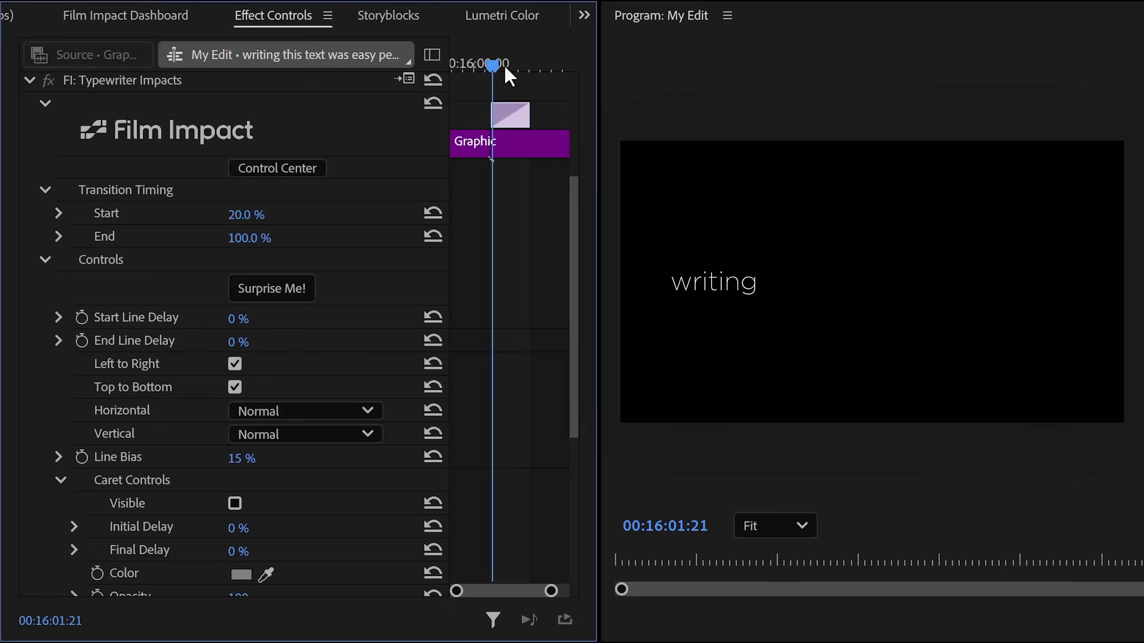
# - Preview the typewriter title at several moments, then return the playhead to where typing begins
pyautogui.moveTo(496, 67)
pyautogui.mouseDown()
pyautogui.moveTo(485, 68)
pyautogui.moveTo(515, 68)
pyautogui.mouseUp()
pyautogui.scroll(-5, 561, 272)
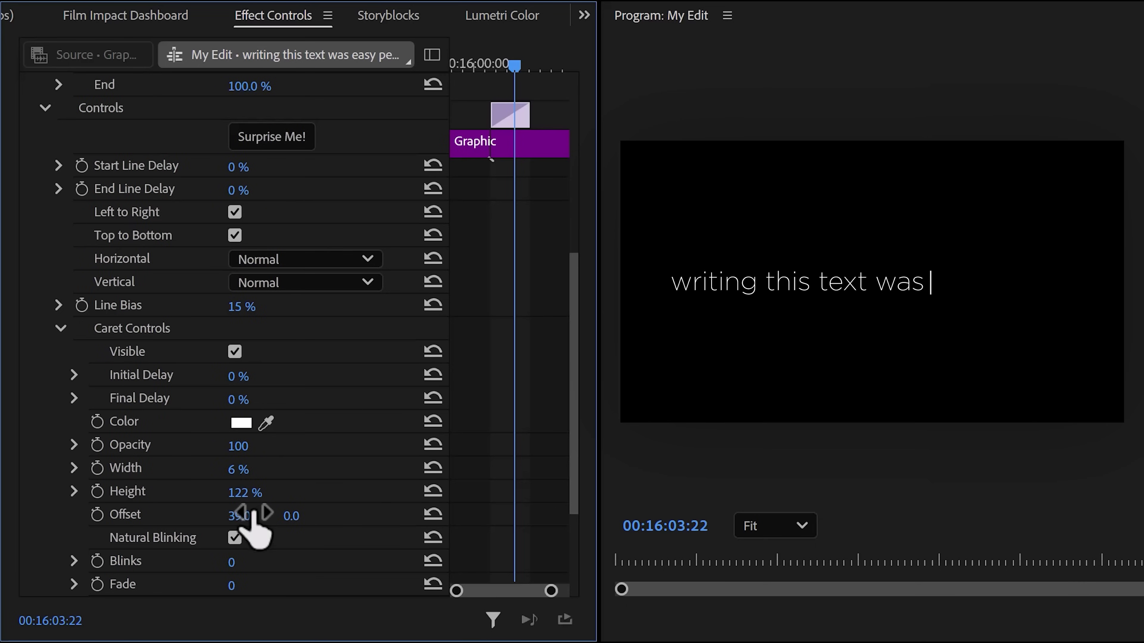
pyautogui.moveTo(518, 63); pyautogui.dragTo(492, 66)
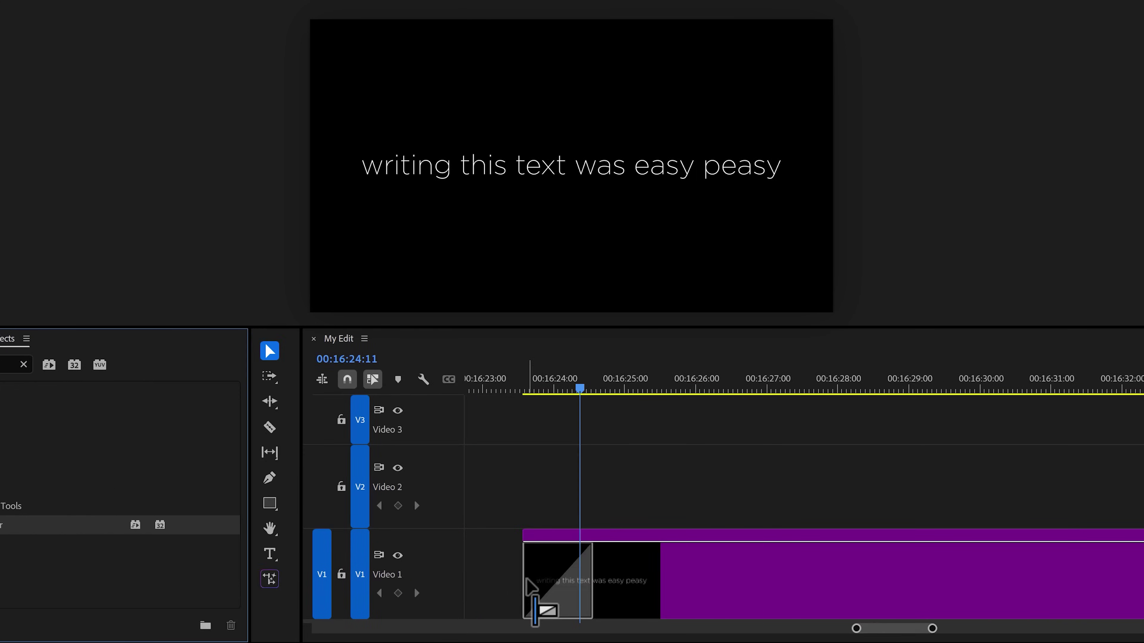
# - Randomize the Text Animator style with Surprise Me! several times and play back the result
pyautogui.moveTo(323, 367)
pyautogui.mouseDown()
pyautogui.moveTo(276, 374)
pyautogui.moveTo(341, 366)
pyautogui.moveTo(257, 374)
pyautogui.moveTo(330, 367)
pyautogui.mouseUp()
pyautogui.click(303, 564)
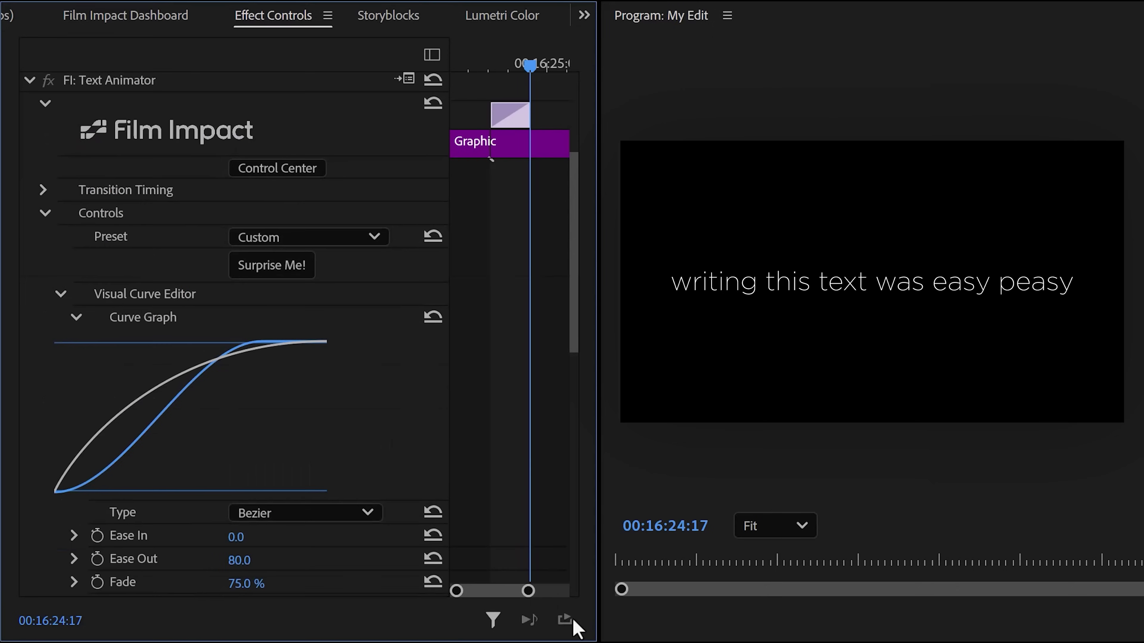
pyautogui.click(305, 269)
pyautogui.click(305, 269)
pyautogui.click(305, 269)
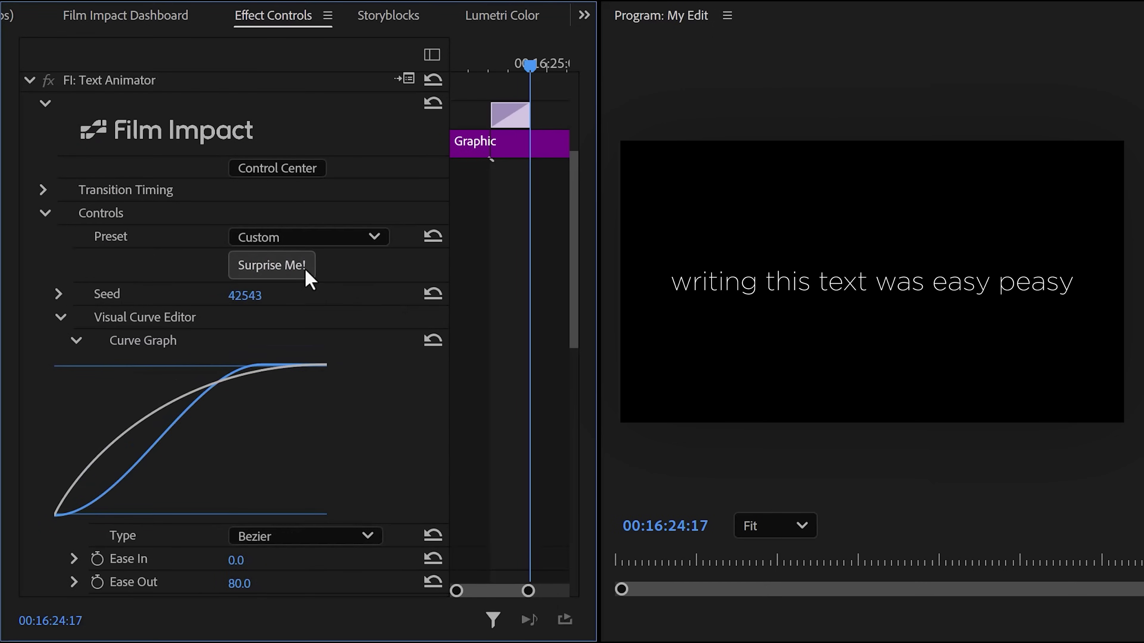
pyautogui.click(305, 269)
pyautogui.click(305, 269)
pyautogui.click(305, 269)
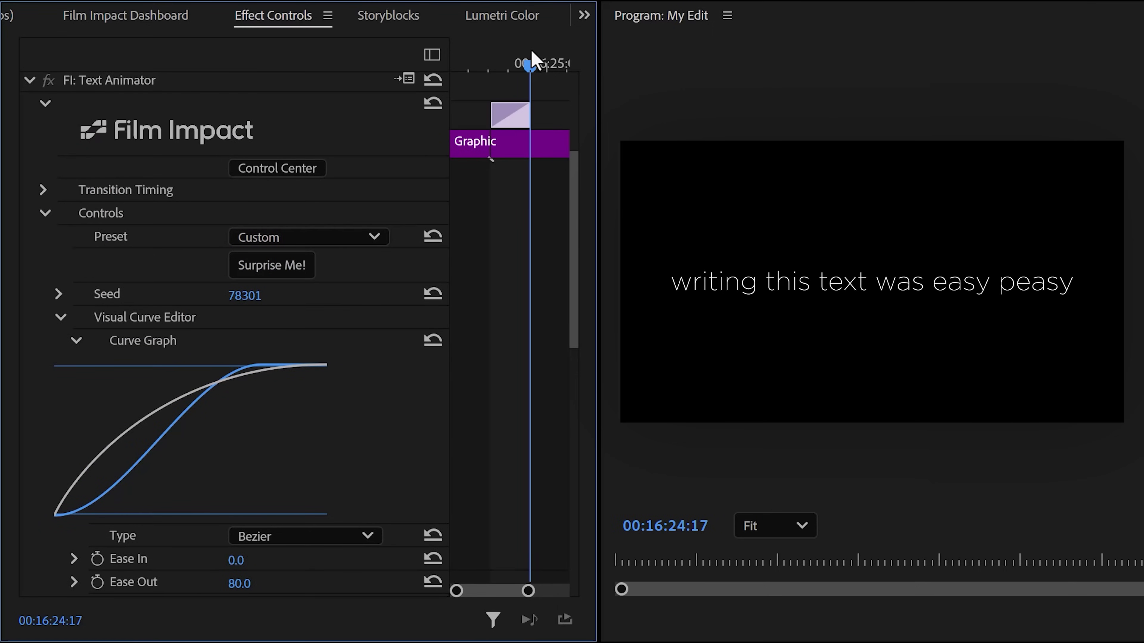
pyautogui.moveTo(531, 54); pyautogui.dragTo(497, 55)
pyautogui.press('space')
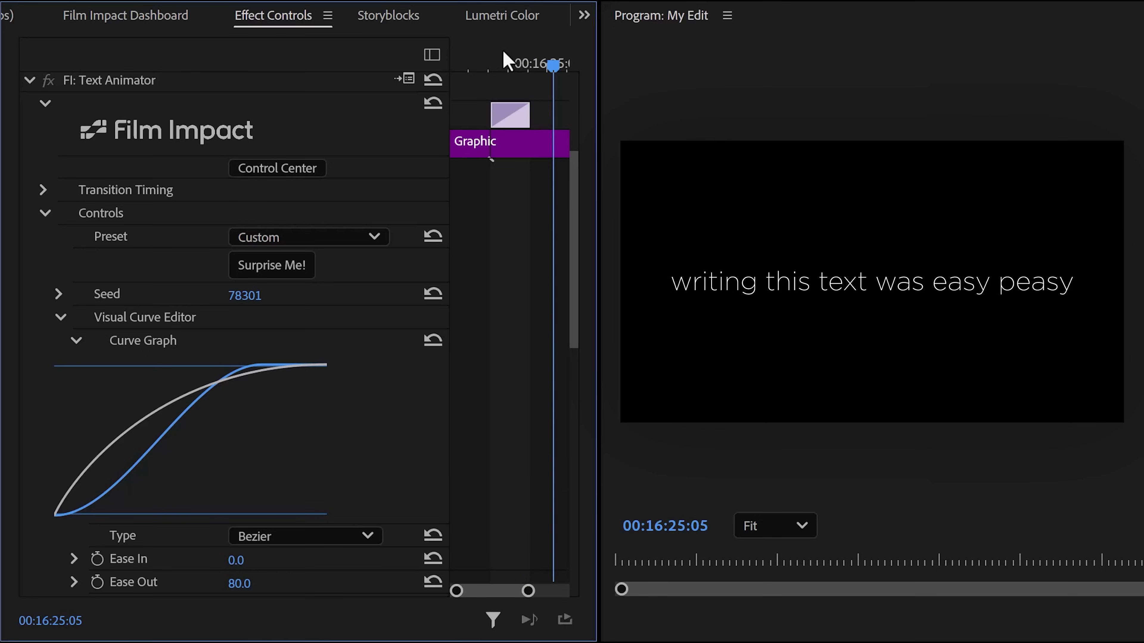
# - Keep the Custom preset and save the effect settings as a preset named 'Text Animation 1'
pyautogui.click(372, 236)
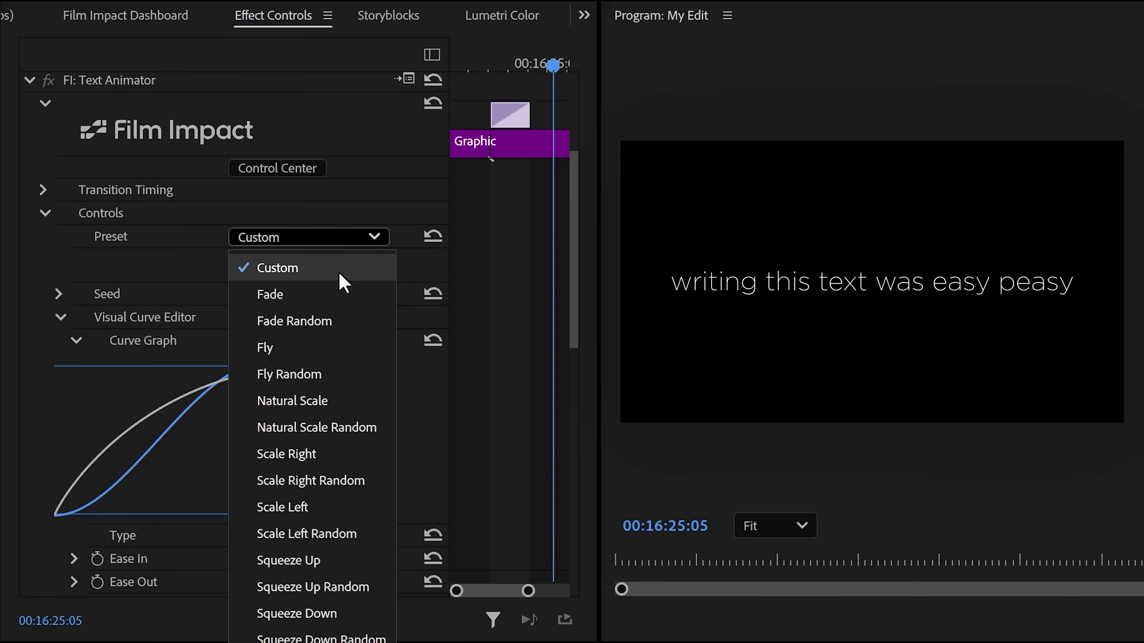
pyautogui.click(338, 234)
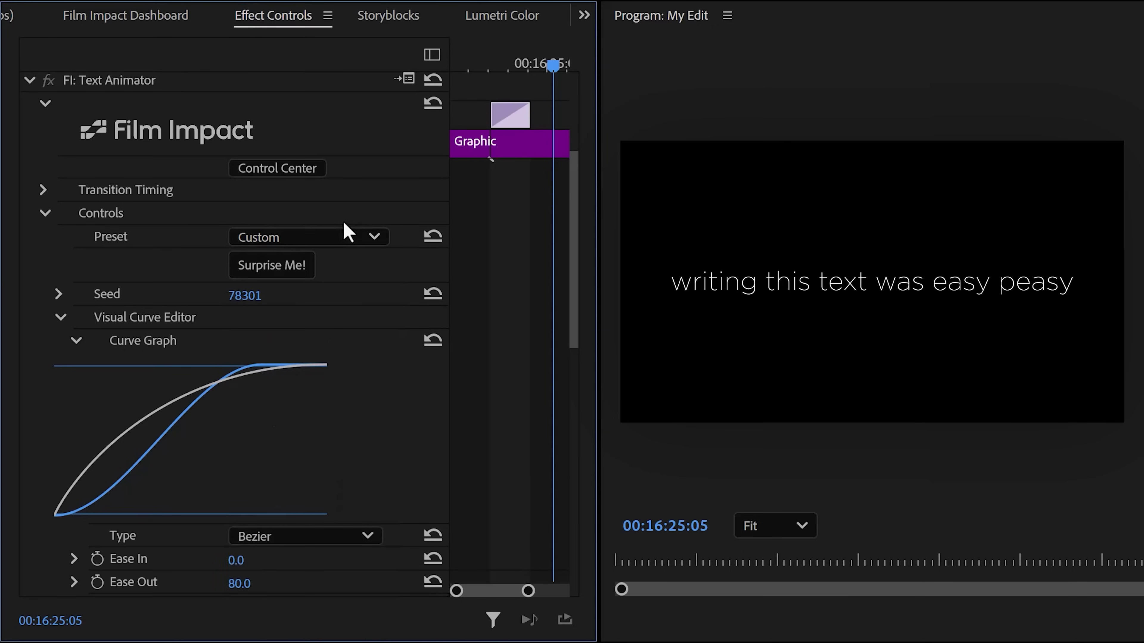
pyautogui.rightClick(138, 262)
pyautogui.click(143, 327)
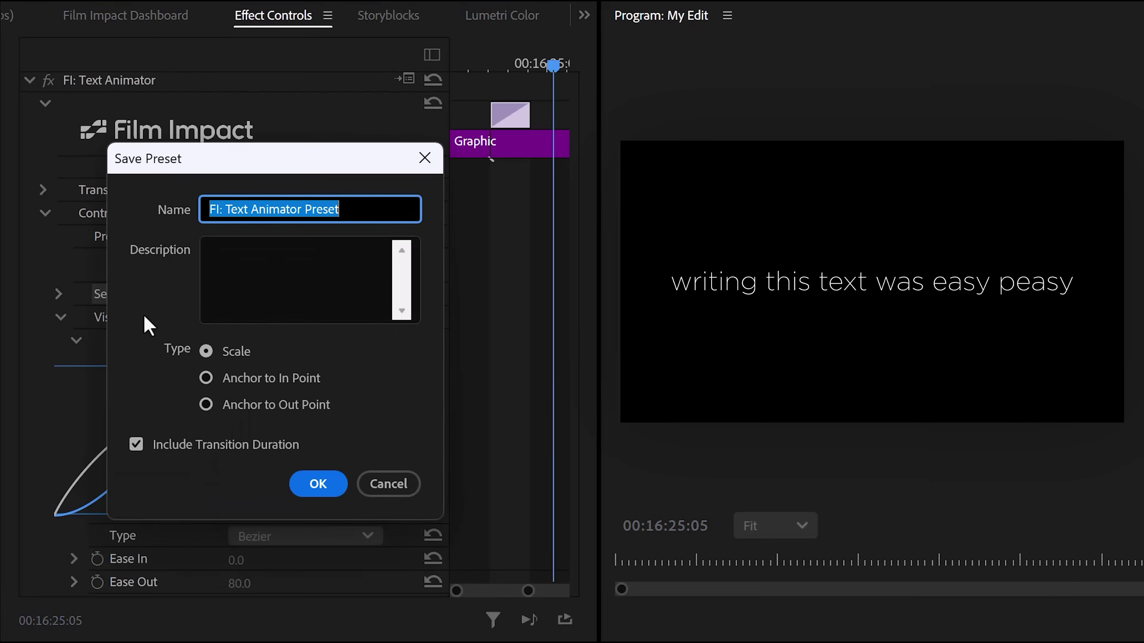
pyautogui.write('Text Animation 1')
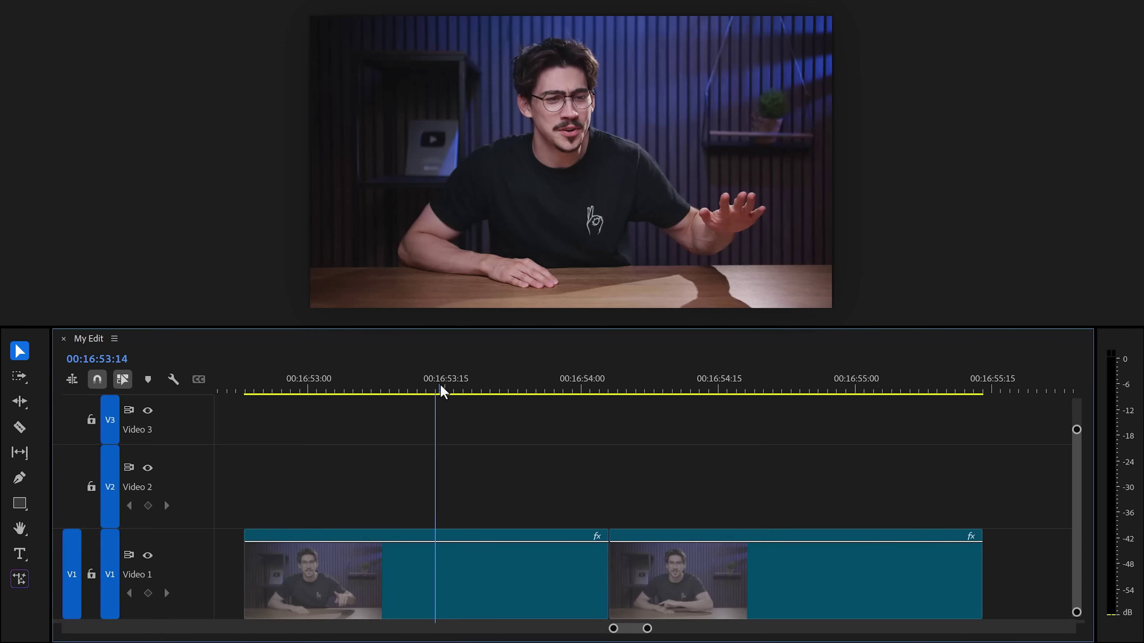
# - Split the talking-head clip at the playhead and apply FI: Grow FX to the middle part
pyautogui.moveTo(440, 384); pyautogui.dragTo(484, 385)
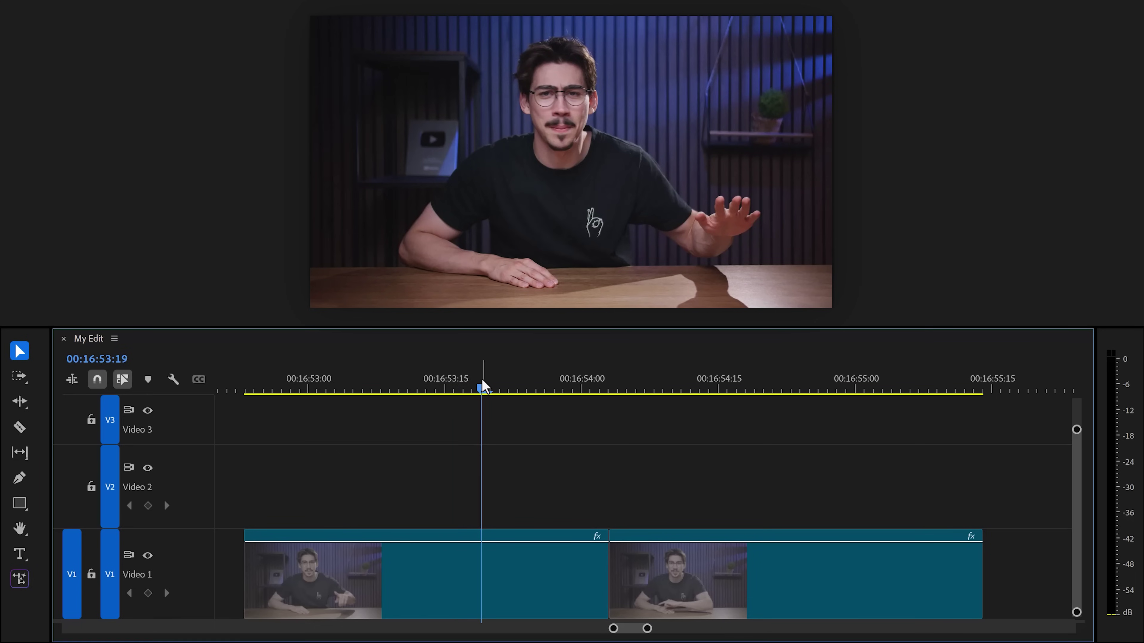
pyautogui.hotkey('ctrl', 'k')
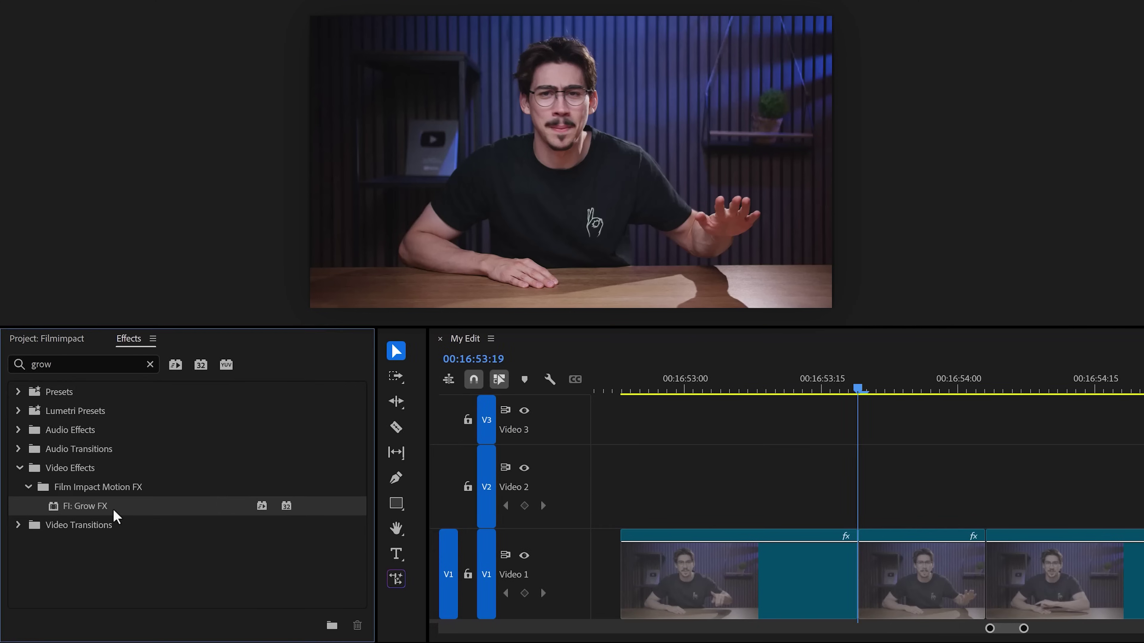
pyautogui.moveTo(112, 514); pyautogui.dragTo(716, 568)
pyautogui.click(716, 568)
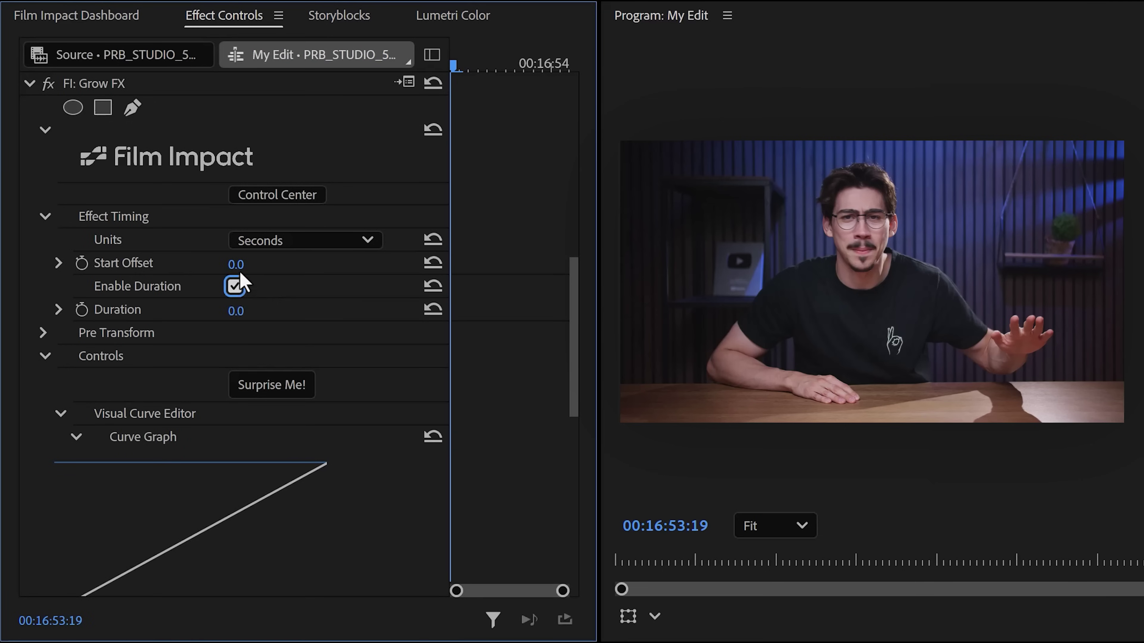
# - Set Grow to 87 %/s, move the Anchor to 1790, 234 and add ease-in
pyautogui.click(235, 311)
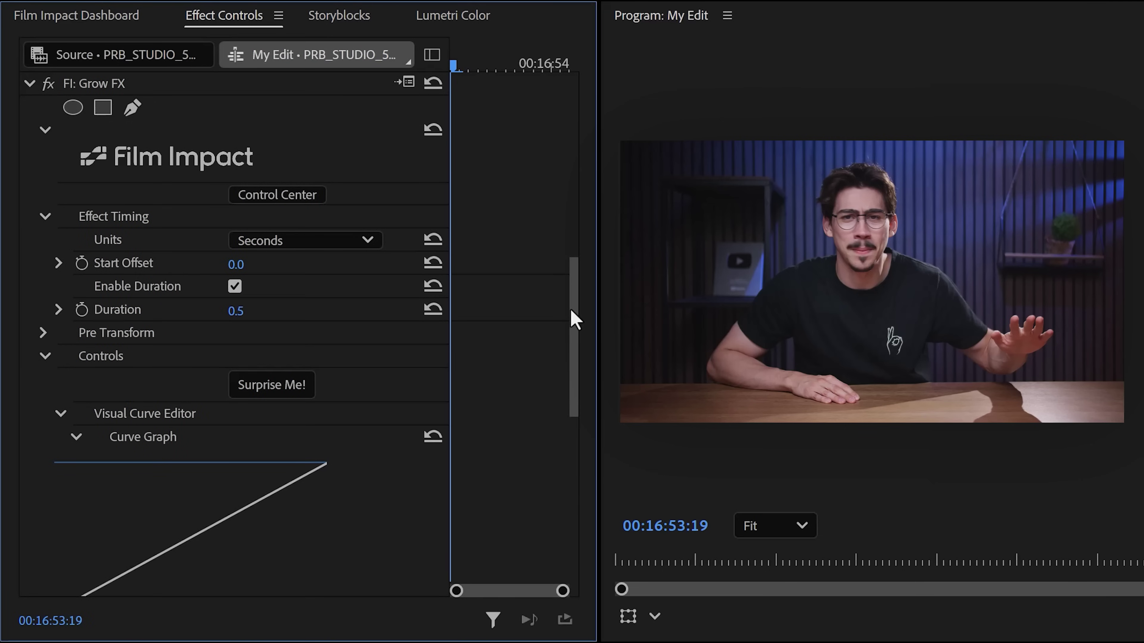
pyautogui.moveTo(575, 319); pyautogui.dragTo(565, 425)
pyautogui.moveTo(252, 499); pyautogui.dragTo(247, 499)
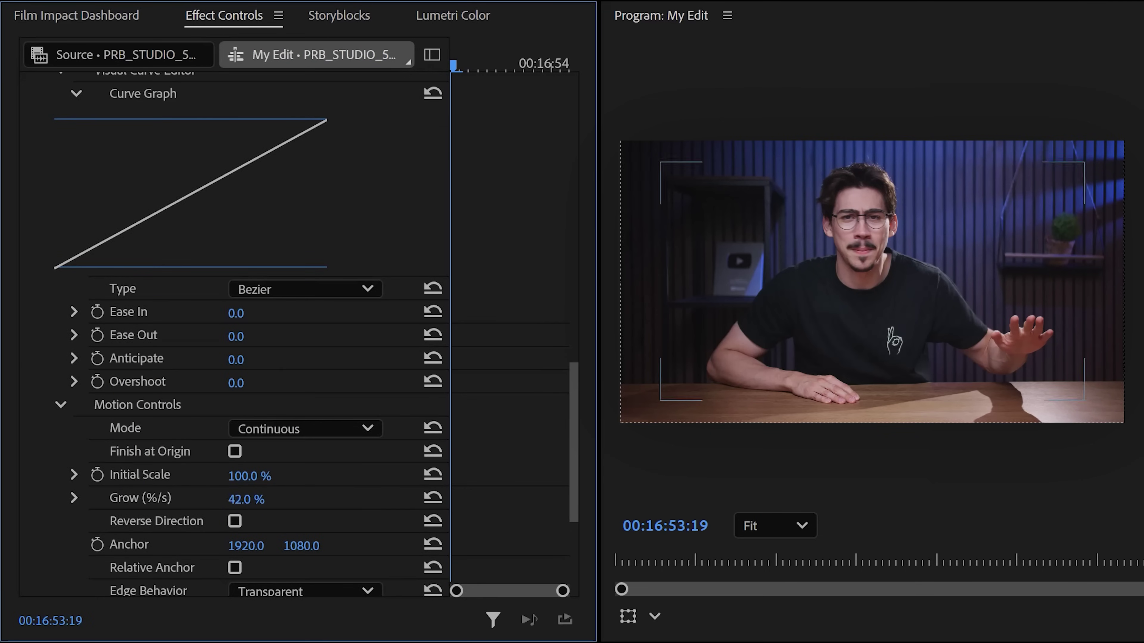
pyautogui.moveTo(301, 546); pyautogui.dragTo(291, 546)
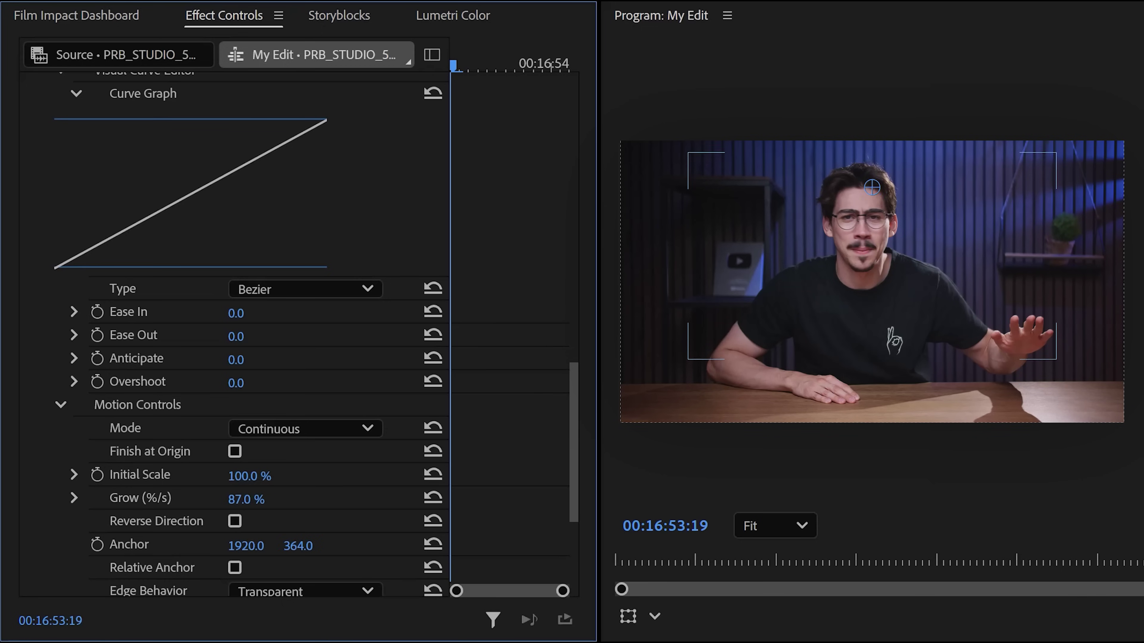
pyautogui.moveTo(245, 546); pyautogui.dragTo(229, 546)
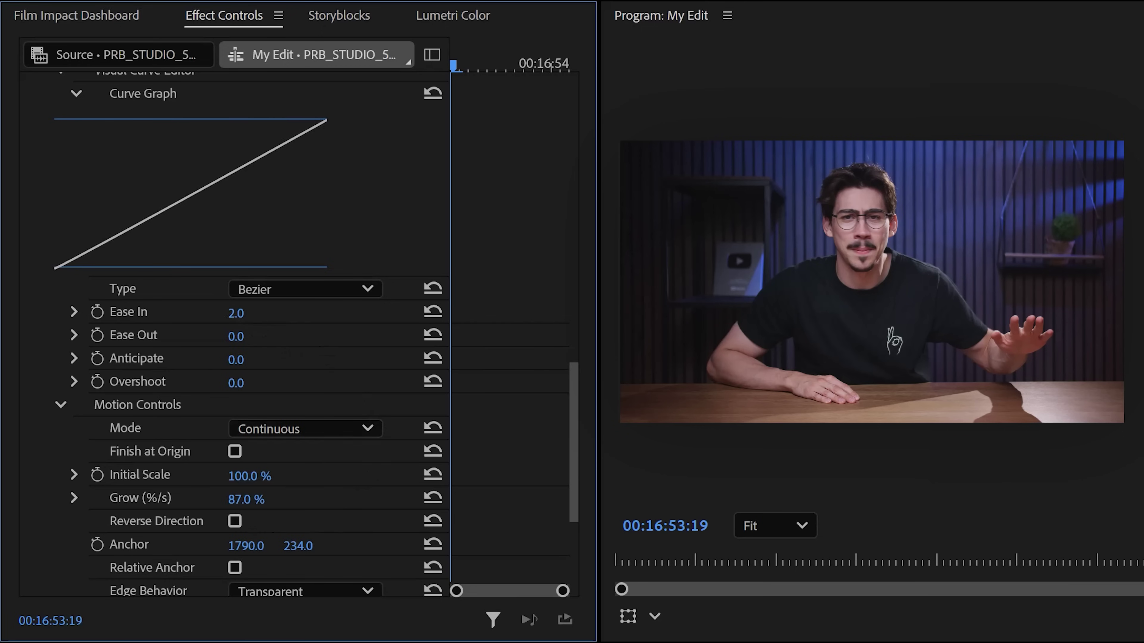
pyautogui.moveTo(236, 313); pyautogui.dragTo(261, 313)
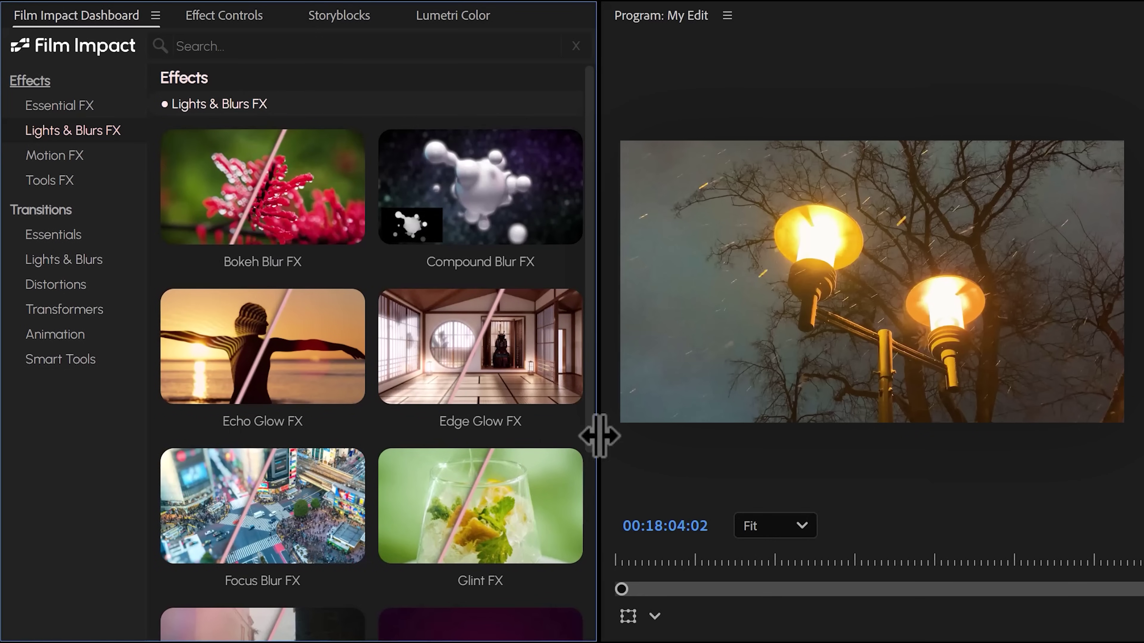
# - Enable Bokeh Blur FX on the streetlamp clip, raise Blur Amount, shift its end keyframe later, and play
pyautogui.scroll(-5, 587, 511)
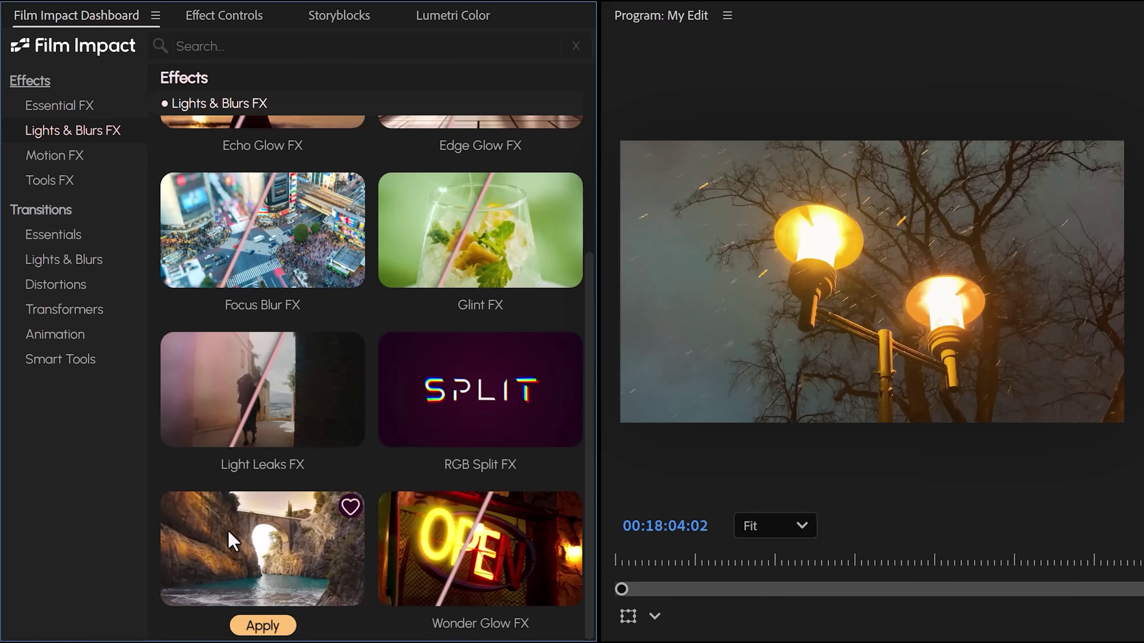
pyautogui.scroll(5, 597, 214)
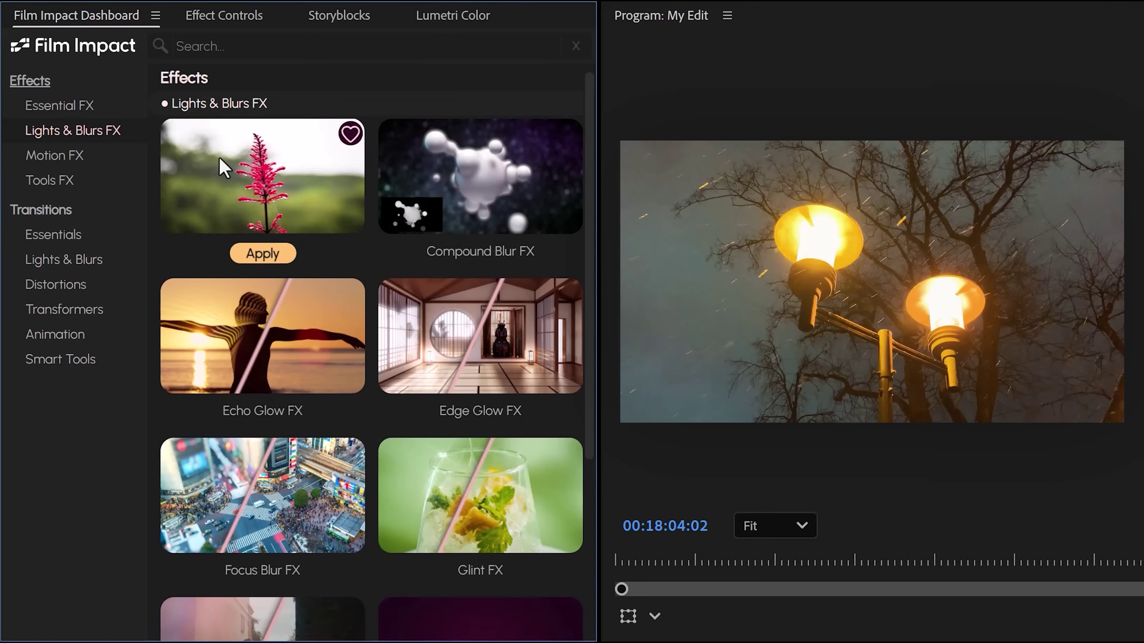
pyautogui.click(221, 18)
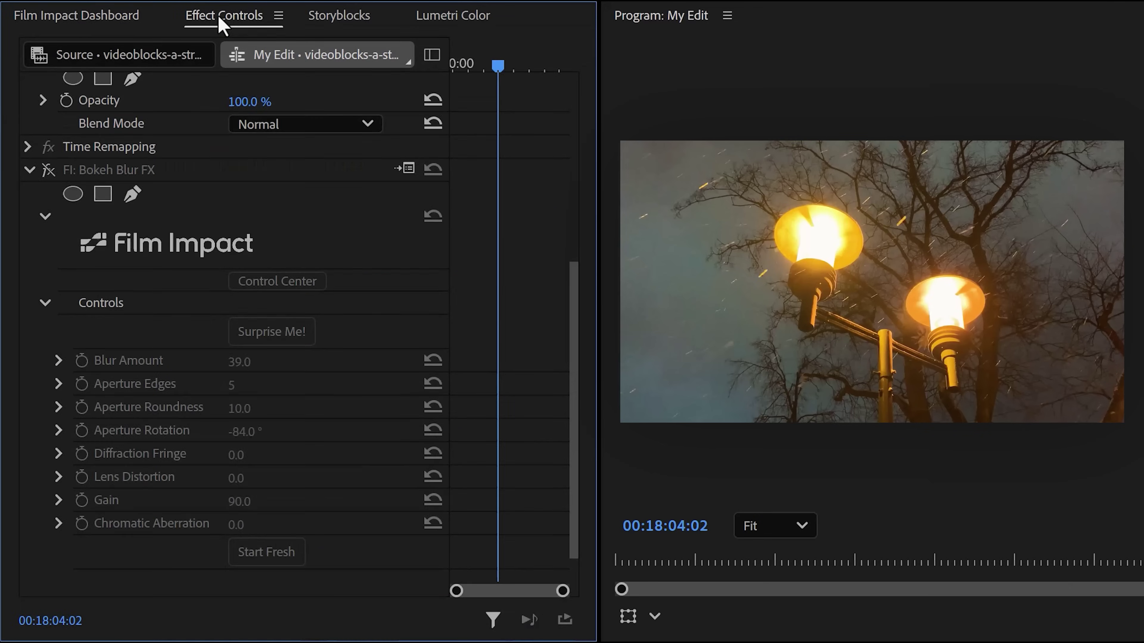
pyautogui.click(48, 170)
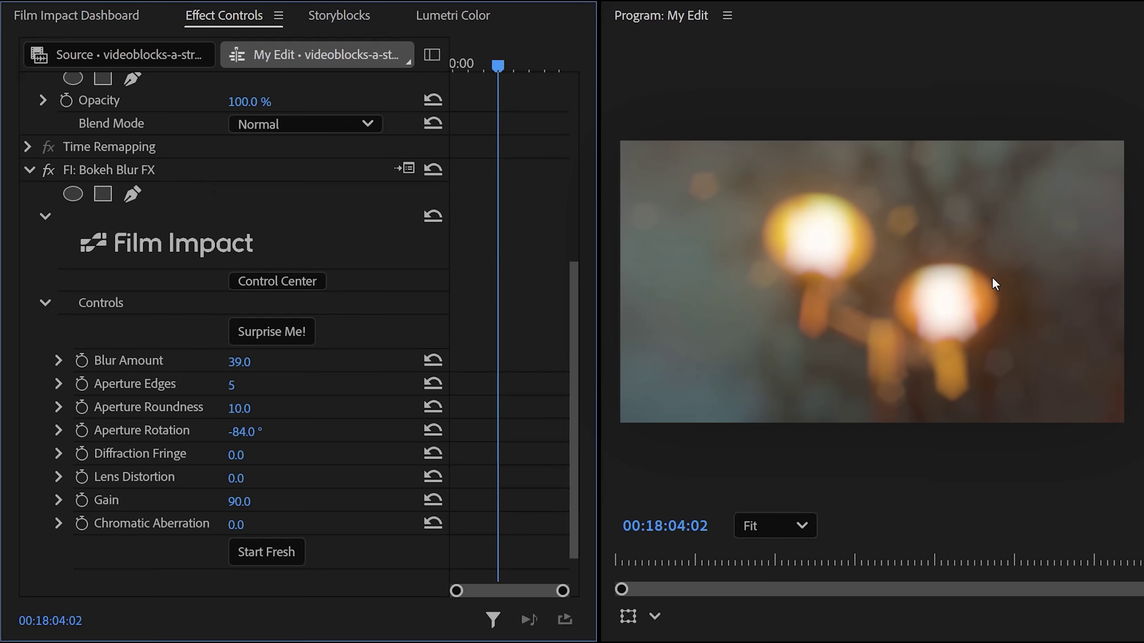
pyautogui.moveTo(239, 362)
pyautogui.mouseDown()
pyautogui.moveTo(271, 361)
pyautogui.moveTo(232, 361)
pyautogui.moveTo(246, 361)
pyautogui.mouseUp()
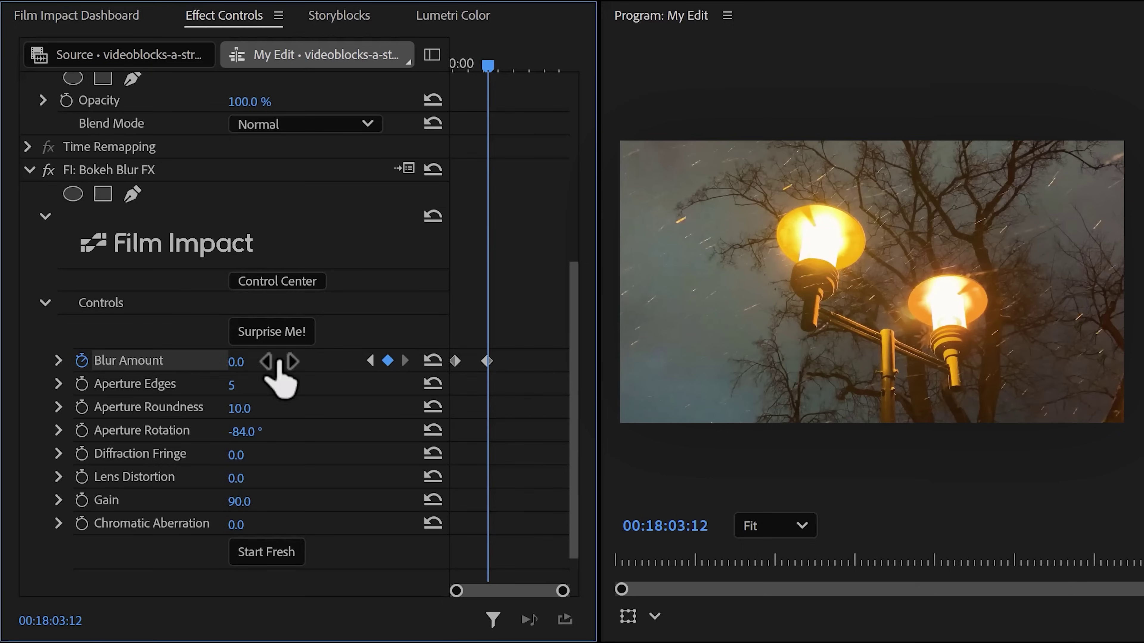
pyautogui.moveTo(486, 361); pyautogui.dragTo(501, 360)
pyautogui.press('space')
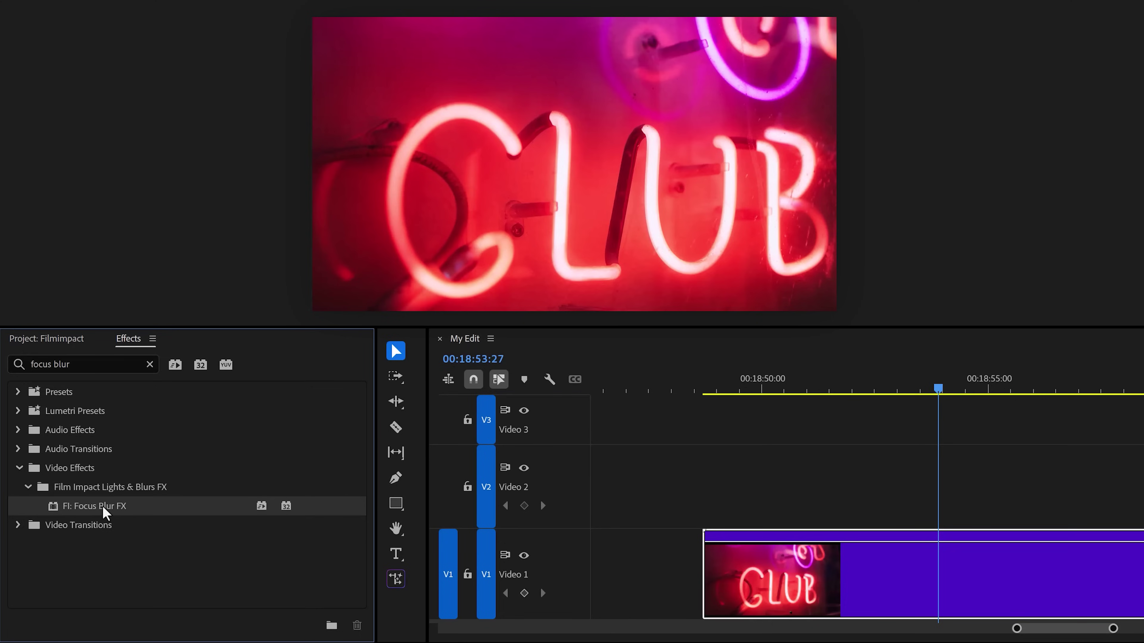
# - Apply FI: Focus Blur FX to the CLUB clip with Width 45 % and Angle -1°
pyautogui.moveTo(104, 510); pyautogui.dragTo(924, 591)
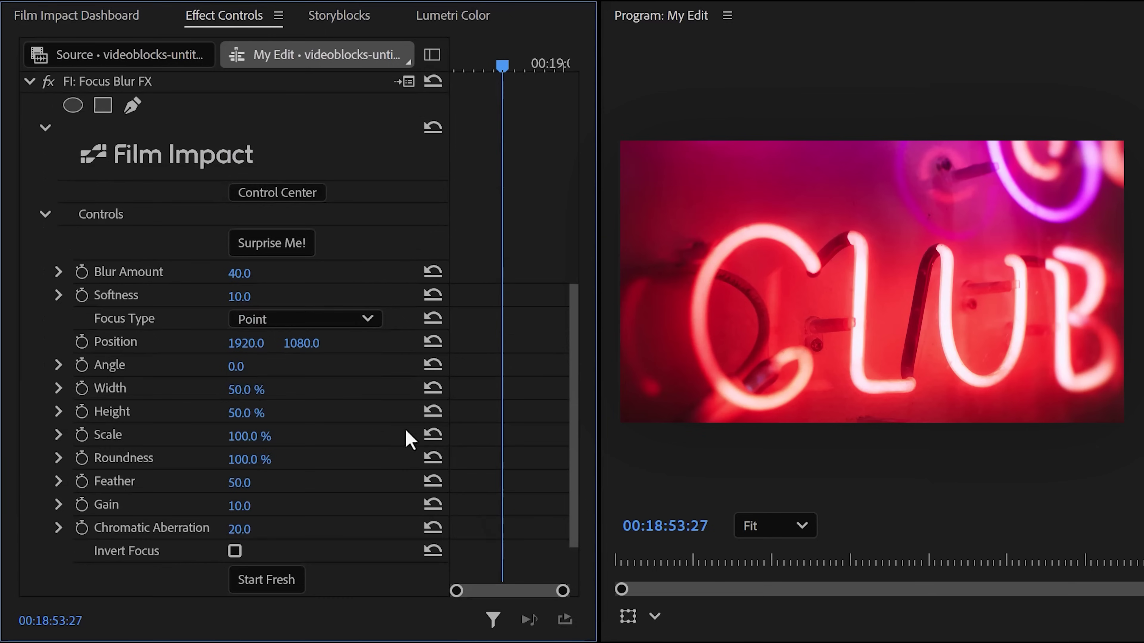
pyautogui.moveTo(246, 389); pyautogui.dragTo(255, 435)
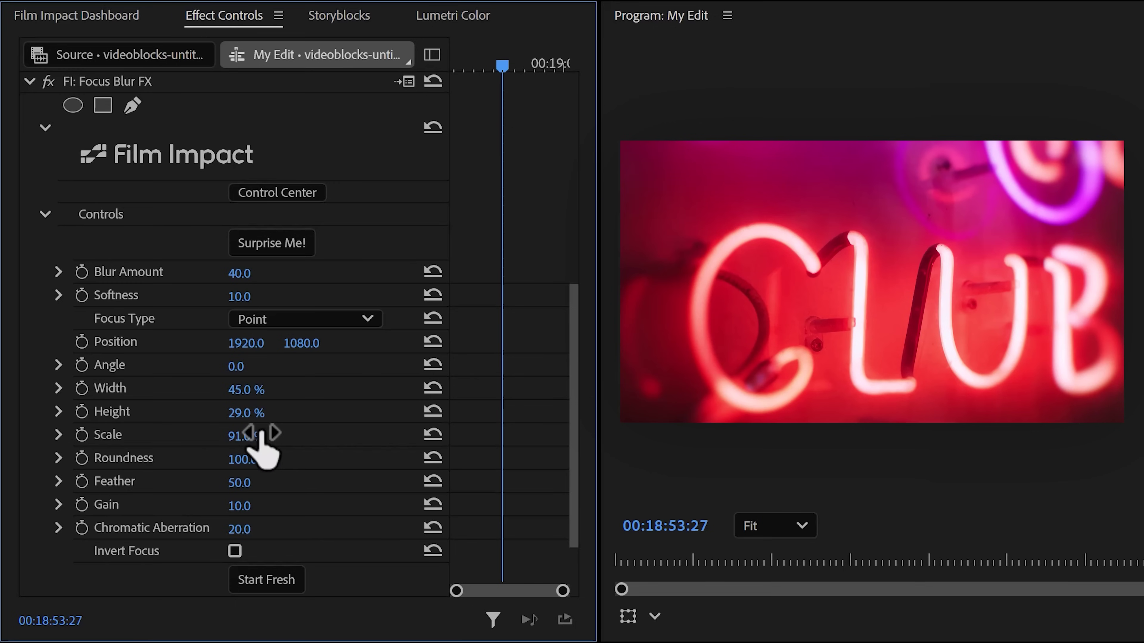
pyautogui.moveTo(235, 366)
pyautogui.mouseDown()
pyautogui.moveTo(252, 367)
pyautogui.moveTo(233, 367)
pyautogui.mouseUp()
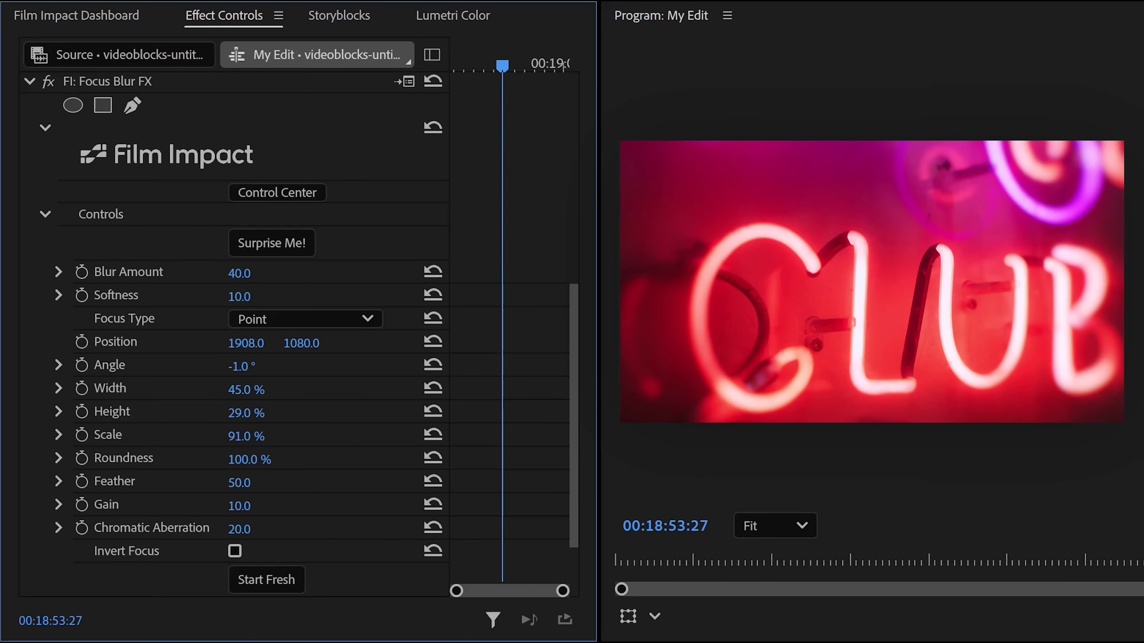